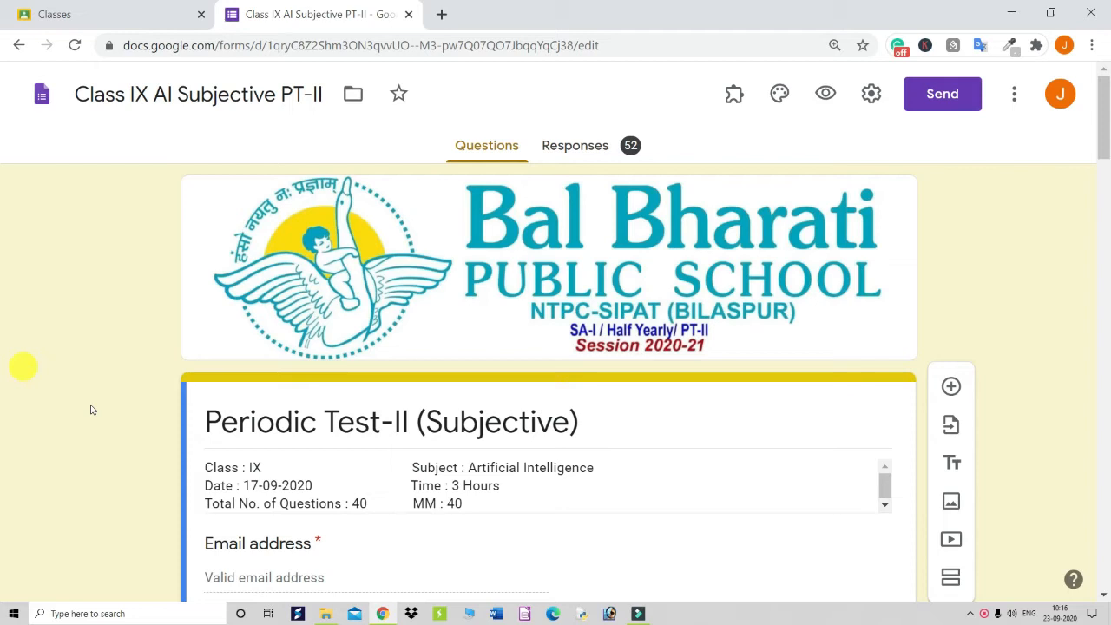
Examine the form's header image, Periodic Test-II title and details, email address field and instructions
scroll(183, 394, down, 3)
scroll(183, 395, up, 3)
scroll(183, 395, down, 3)
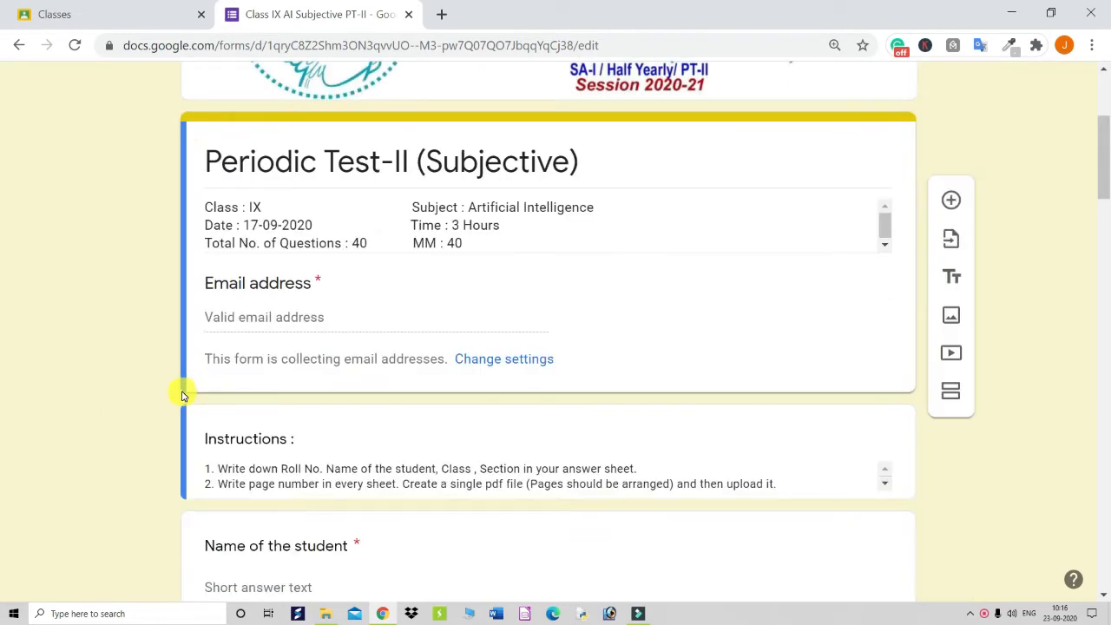
scroll(156, 390, up, 3)
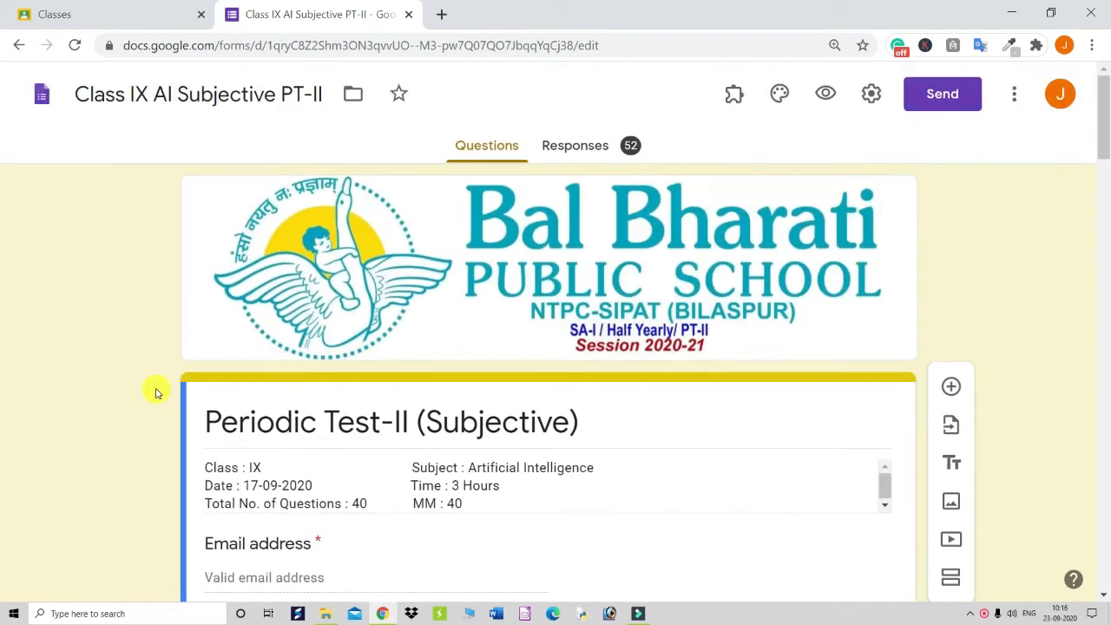
scroll(157, 393, down, 2)
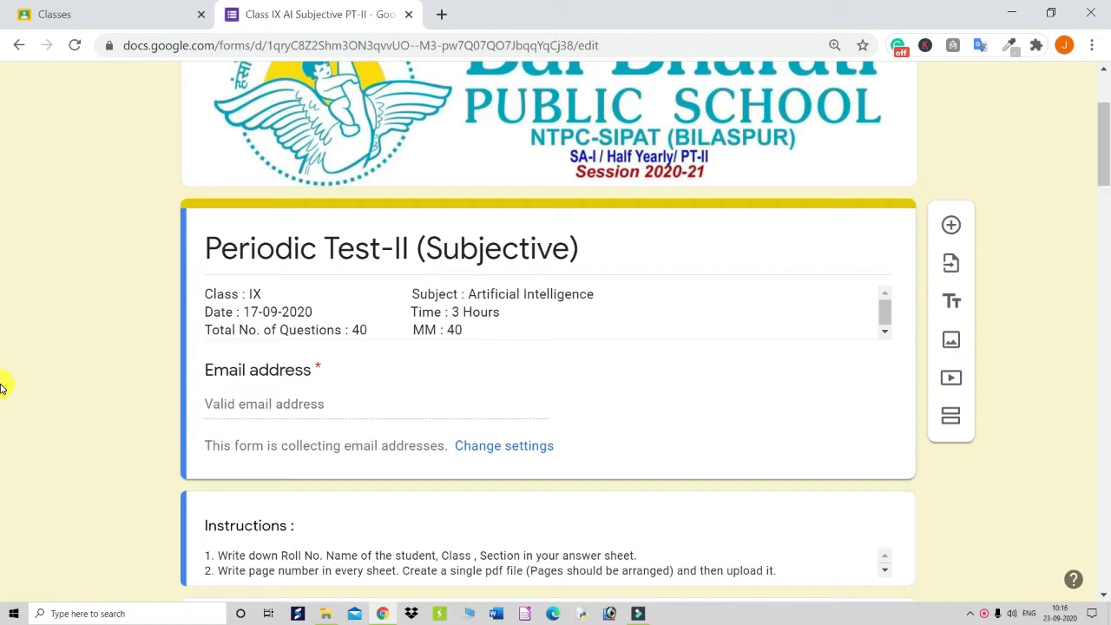
scroll(2, 387, down, 3)
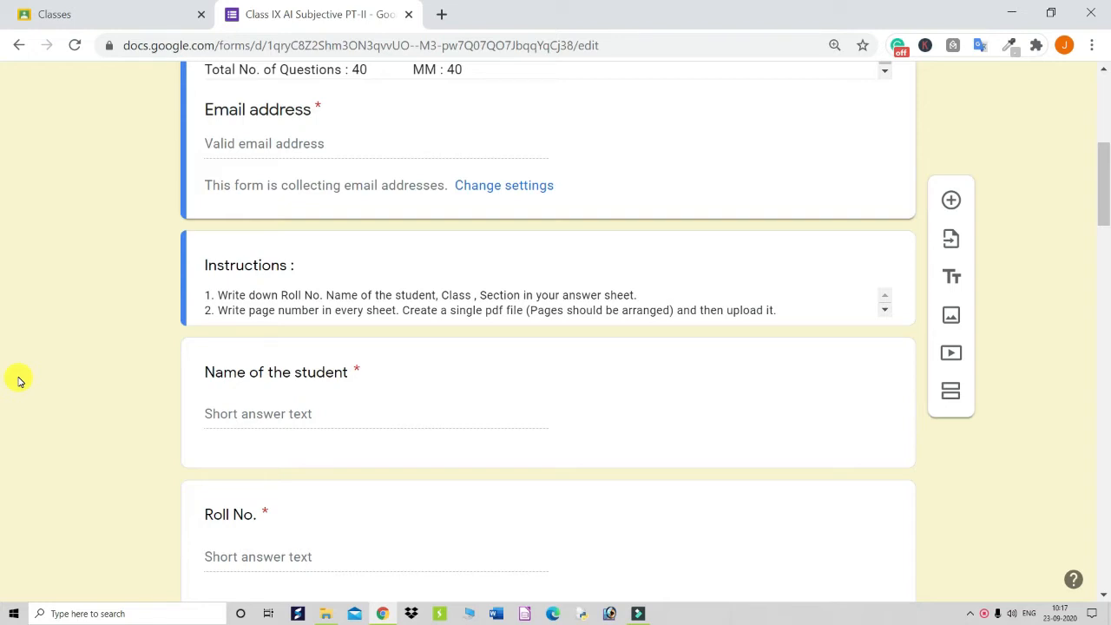
scroll(74, 387, up, 3)
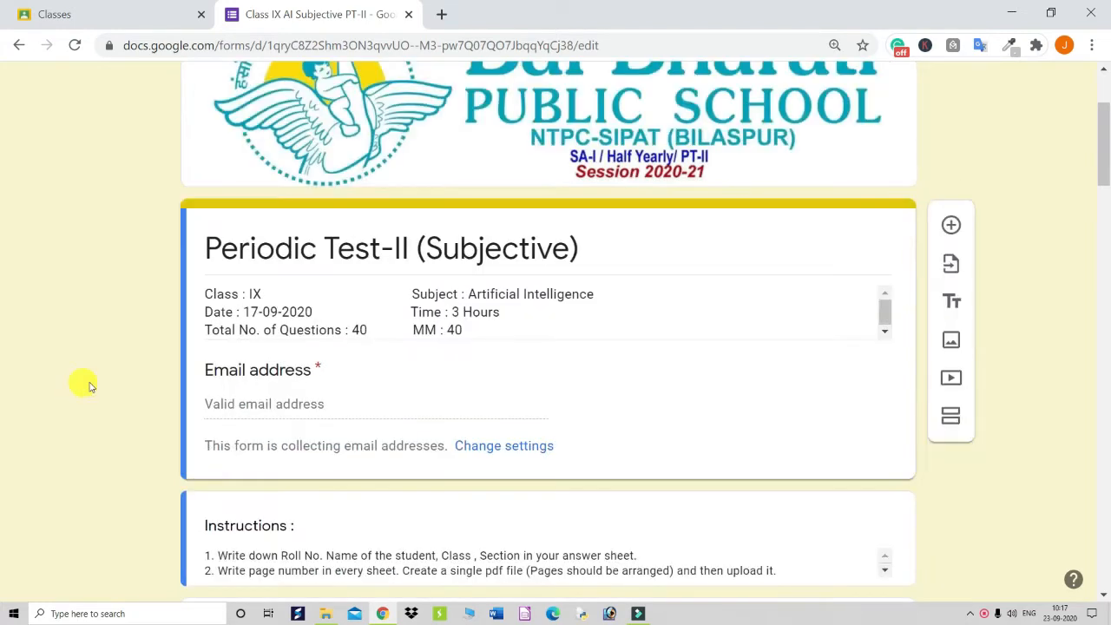
scroll(471, 318, up, 1)
scroll(473, 320, down, 1)
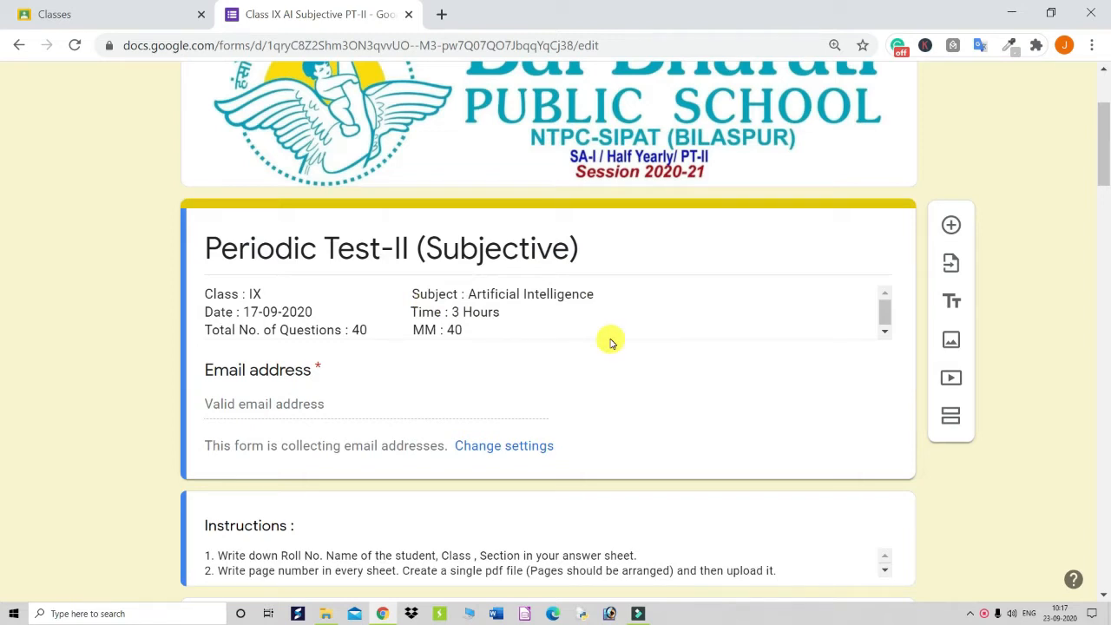
scroll(513, 327, down, 1)
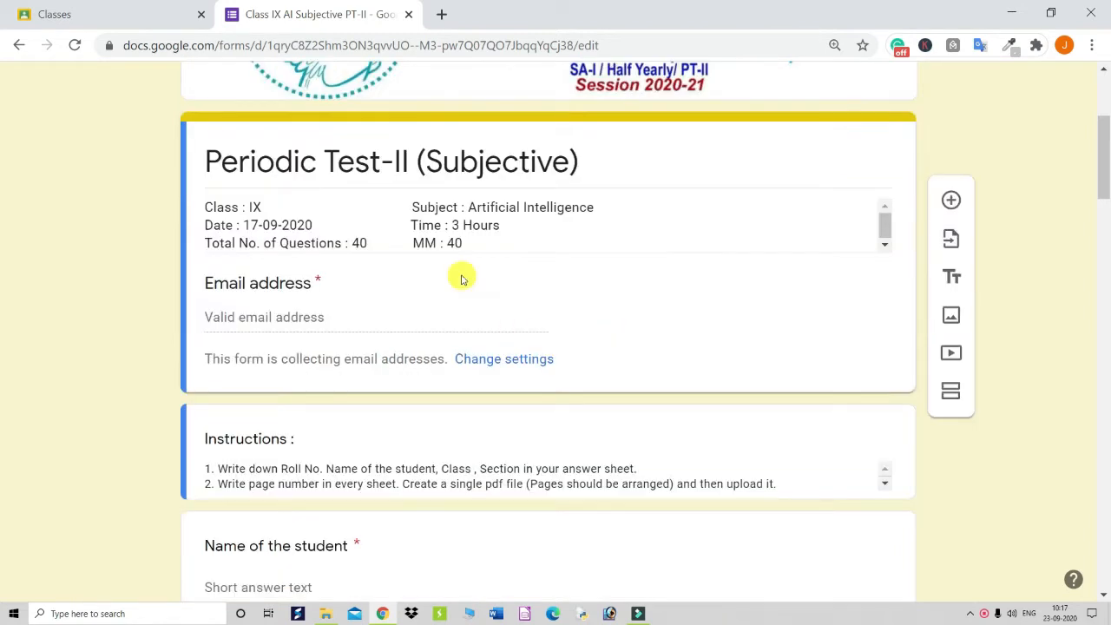
scroll(460, 277, down, 2)
scroll(644, 231, up, 3)
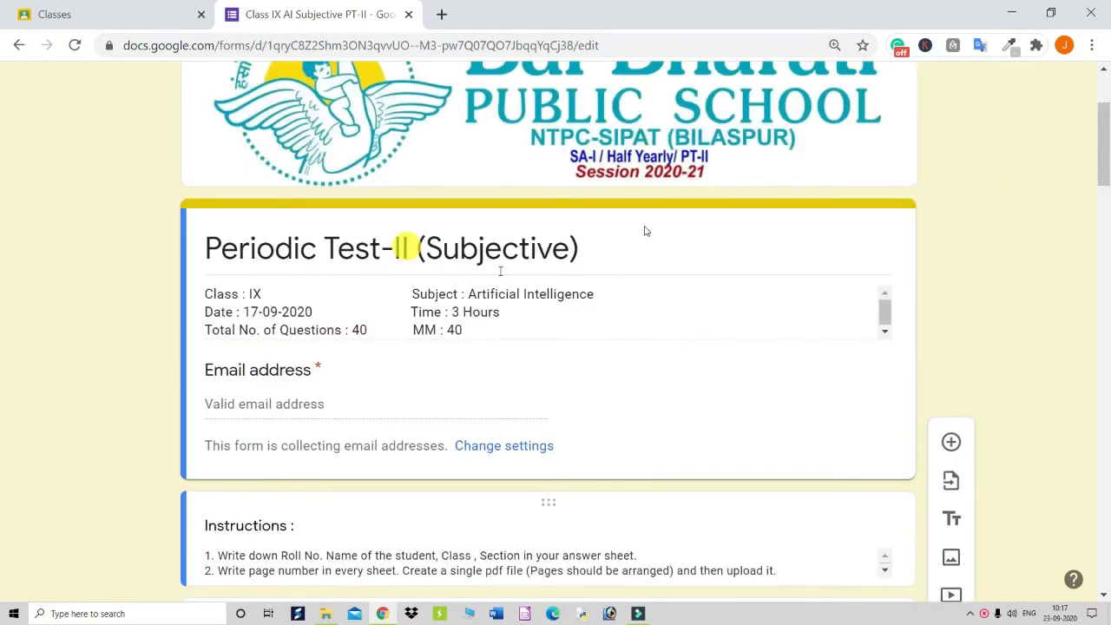
scroll(644, 231, up, 1)
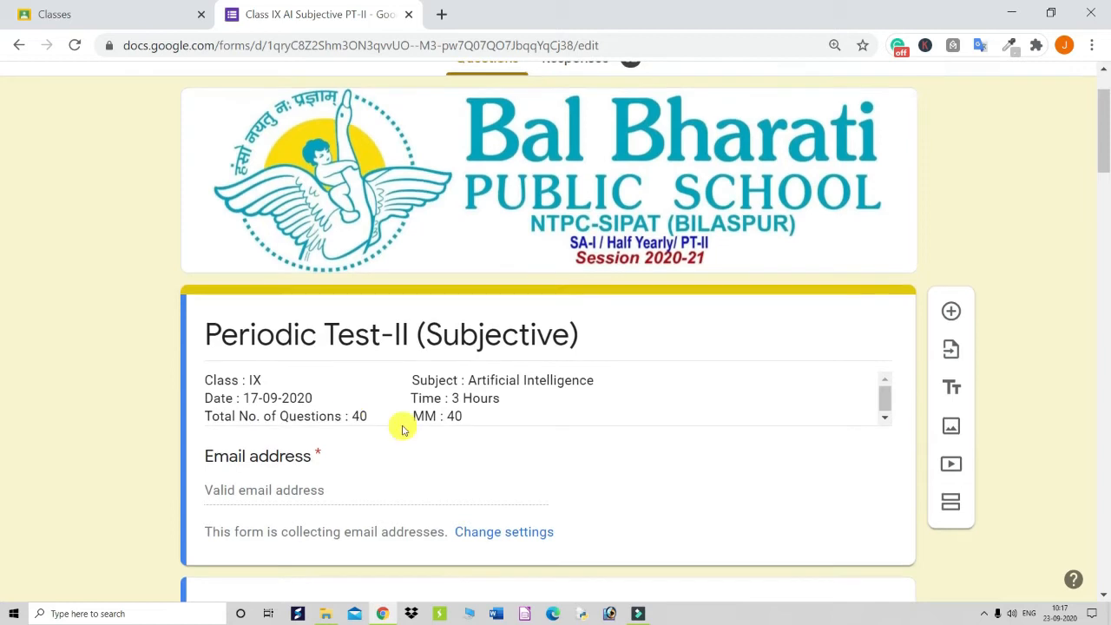
Review the student detail fields, the questions in Sections A to C, and the options of the closing file upload question
scroll(401, 429, down, 4)
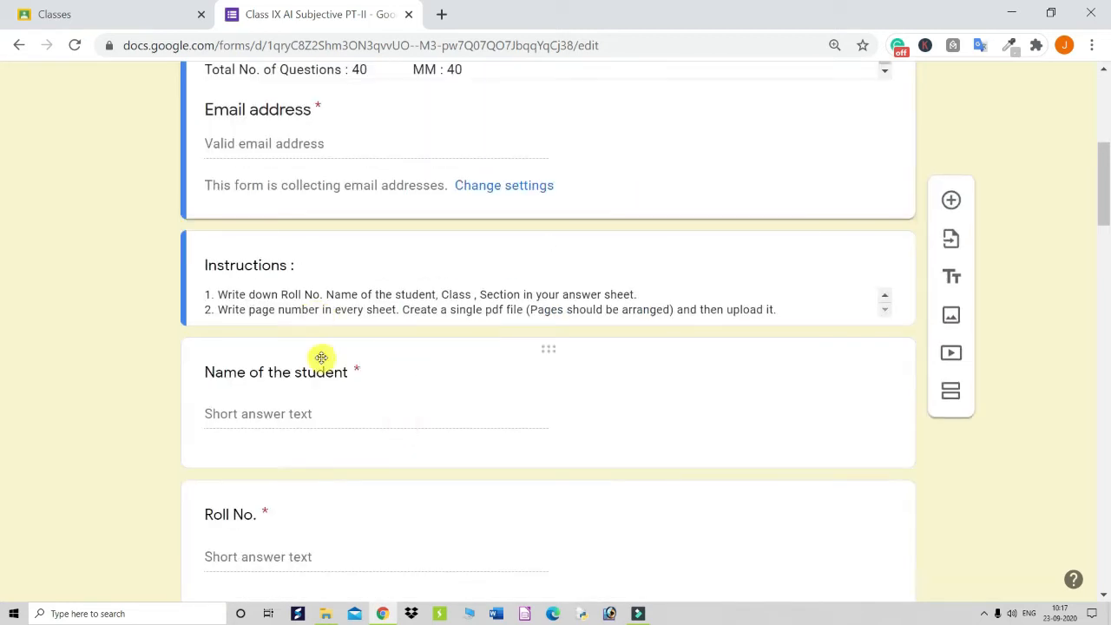
scroll(362, 382, down, 4)
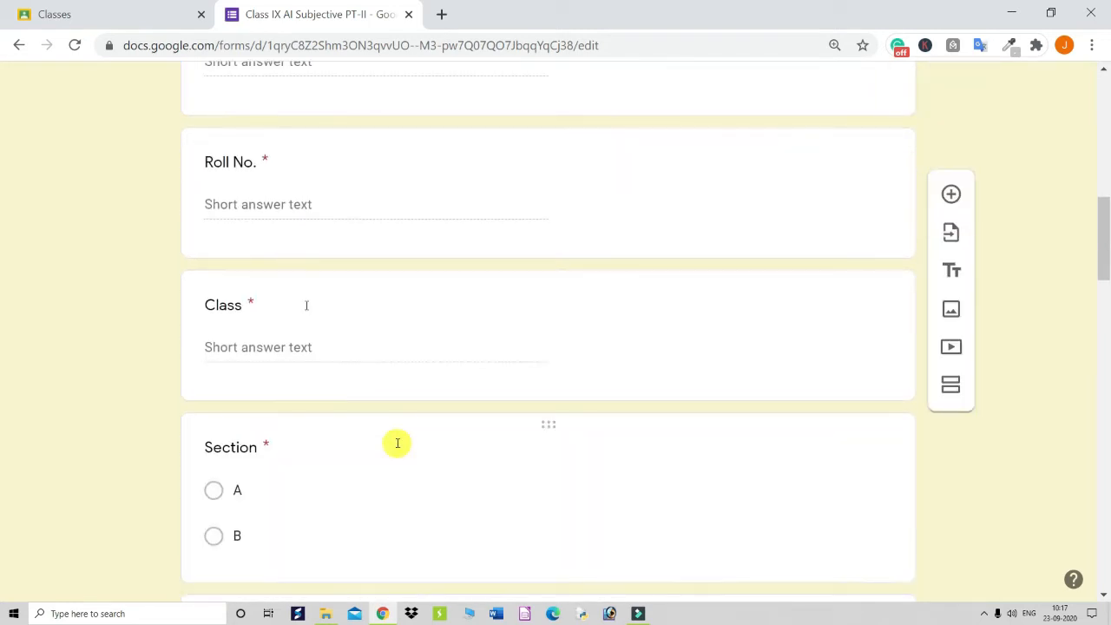
scroll(397, 443, down, 6)
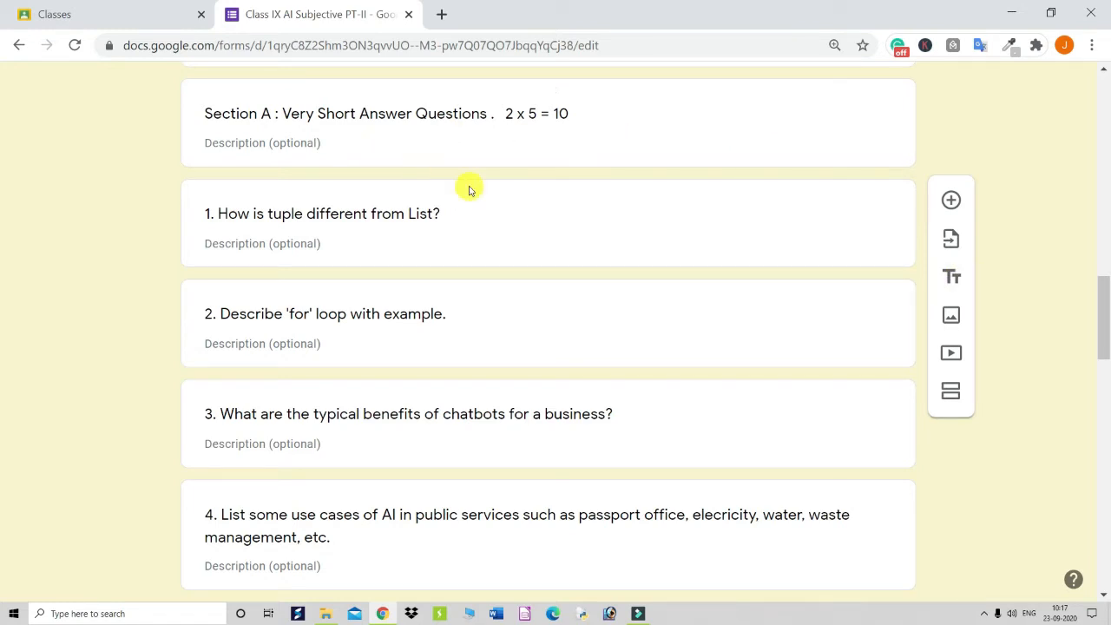
scroll(347, 152, down, 2)
scroll(351, 156, up, 2)
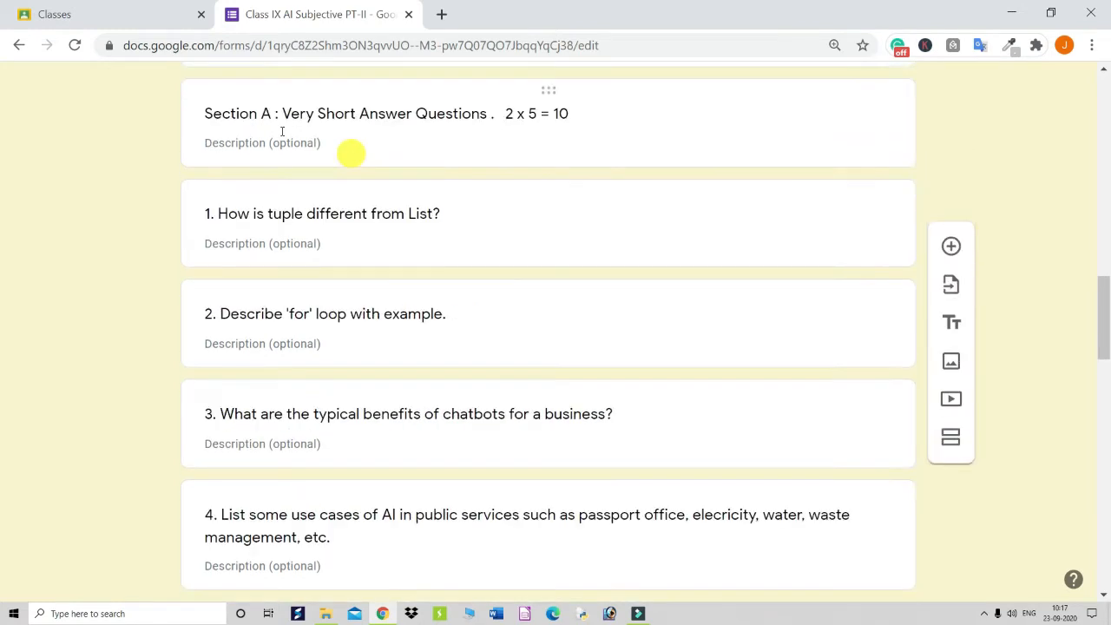
scroll(426, 307, down, 3)
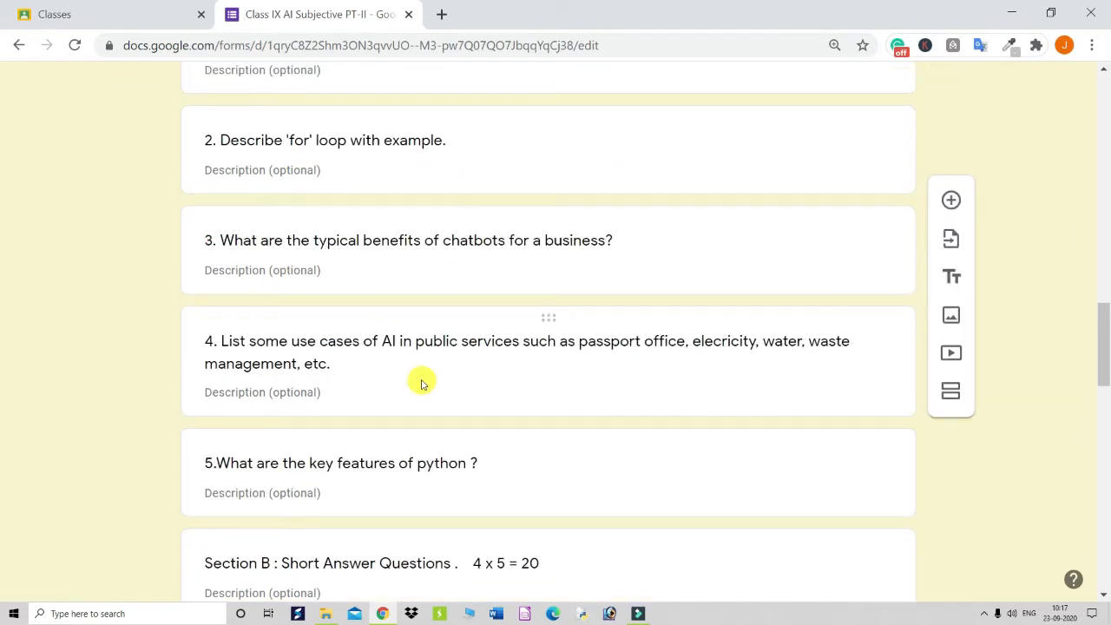
scroll(421, 379, down, 4)
scroll(469, 347, down, 7)
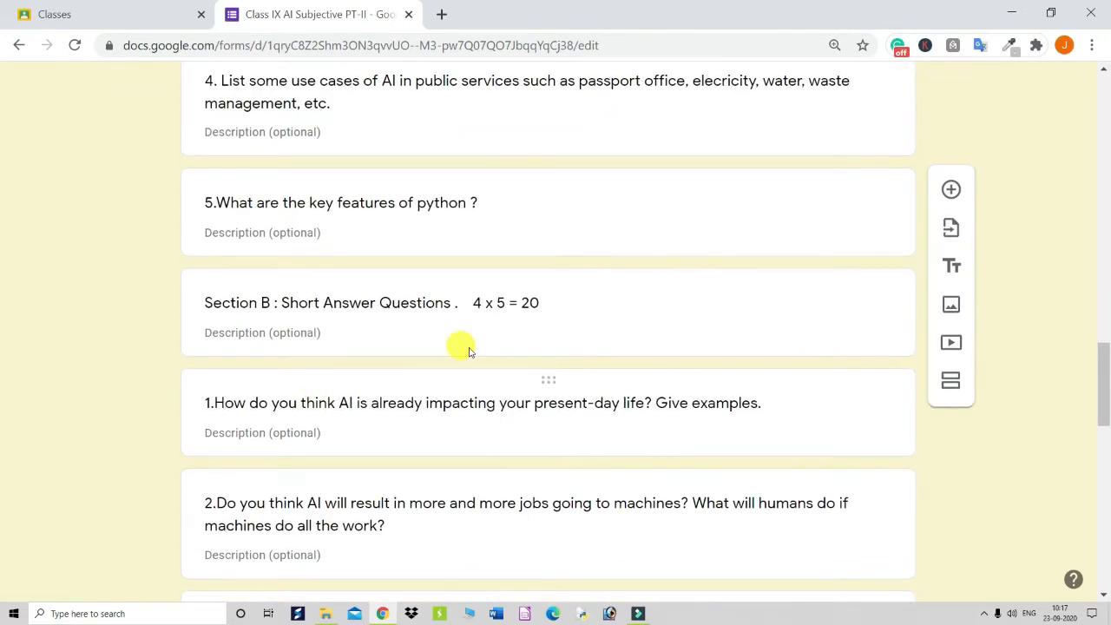
scroll(480, 337, down, 2)
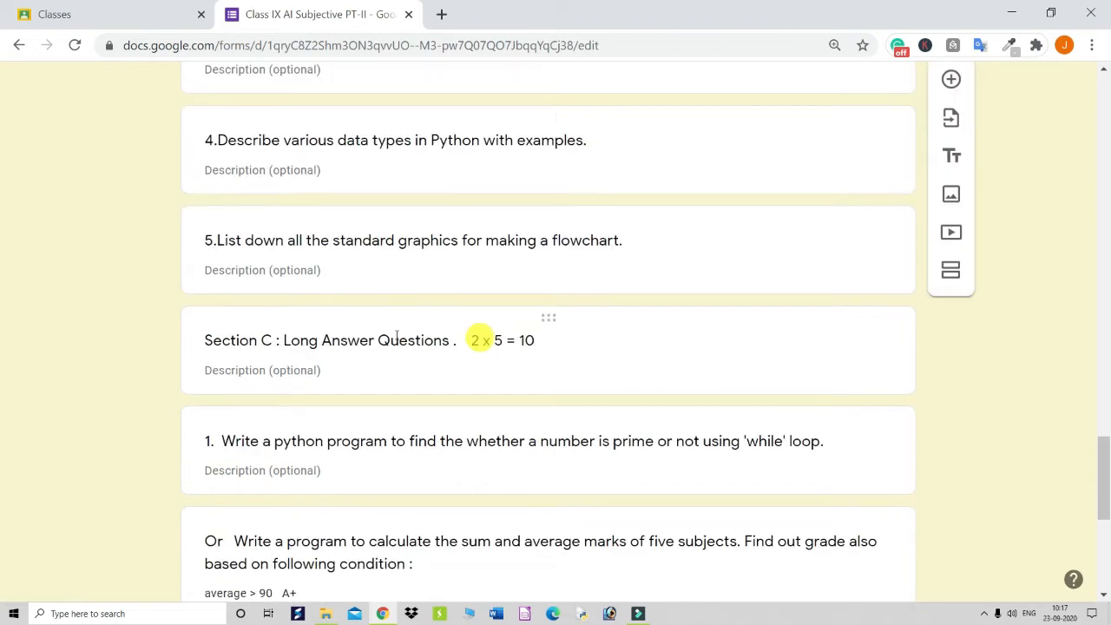
scroll(565, 368, down, 4)
scroll(565, 368, down, 1)
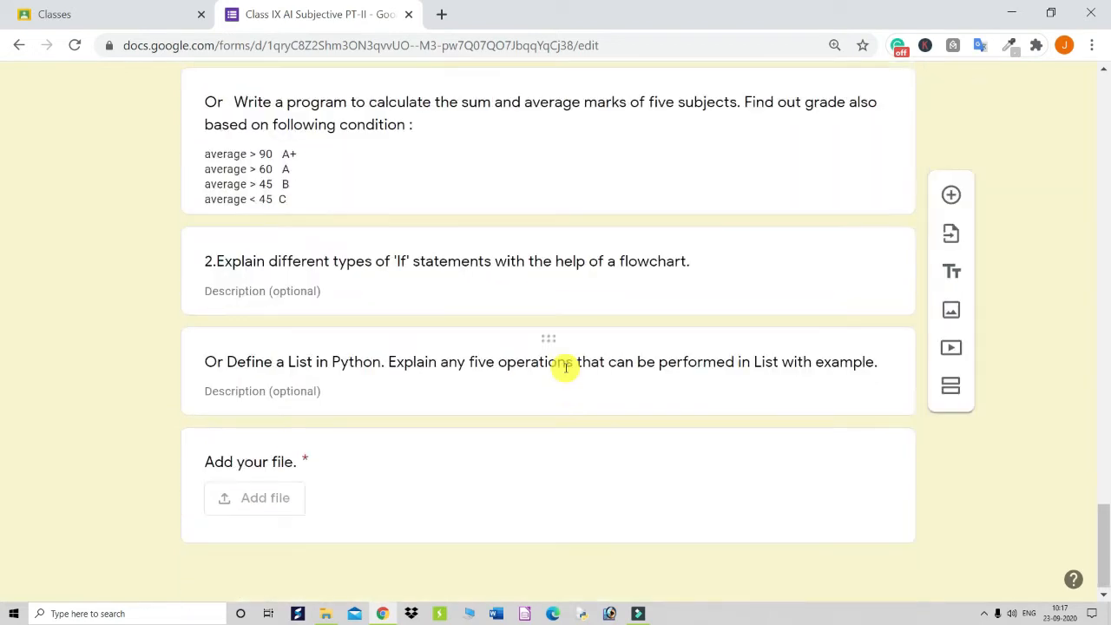
click(414, 458)
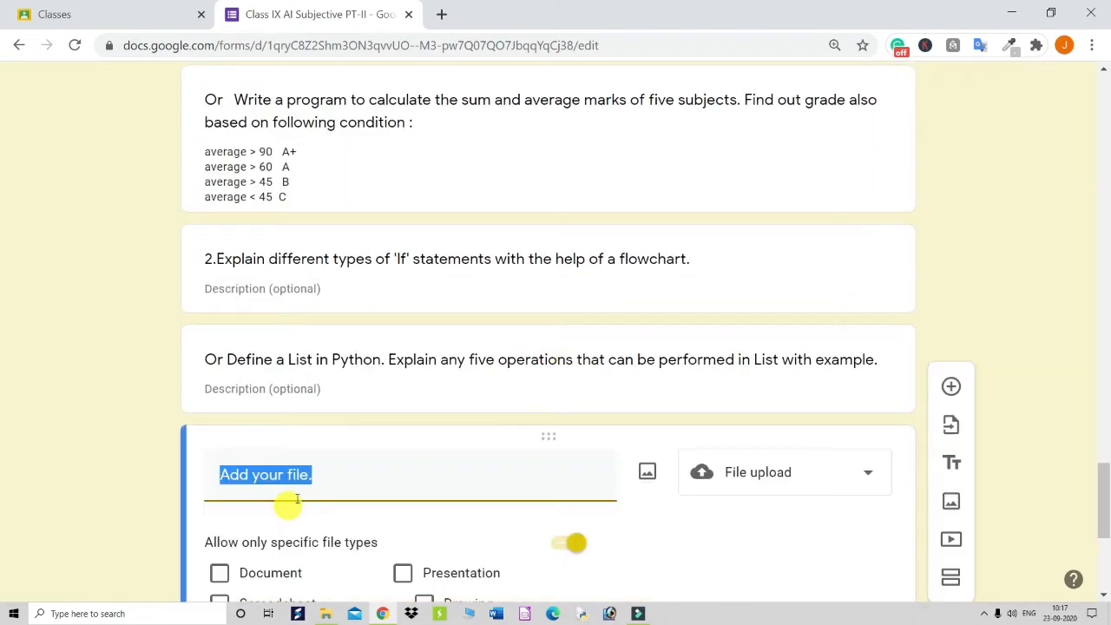
scroll(387, 301, down, 1)
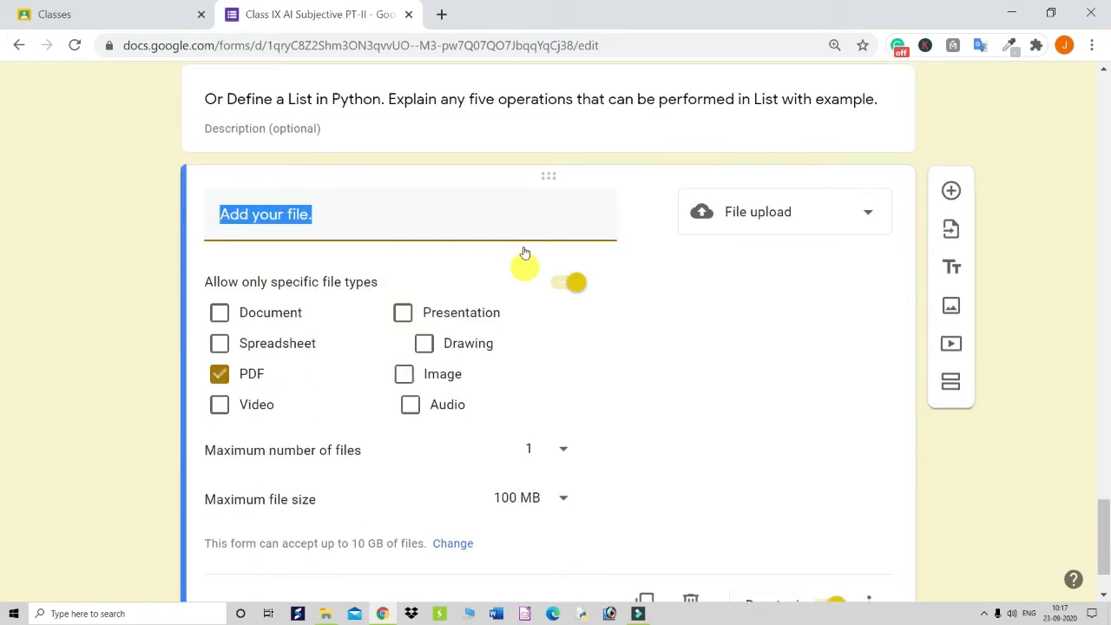
Add a new question titled "Add your file" at the end of the form and make it required
click(952, 200)
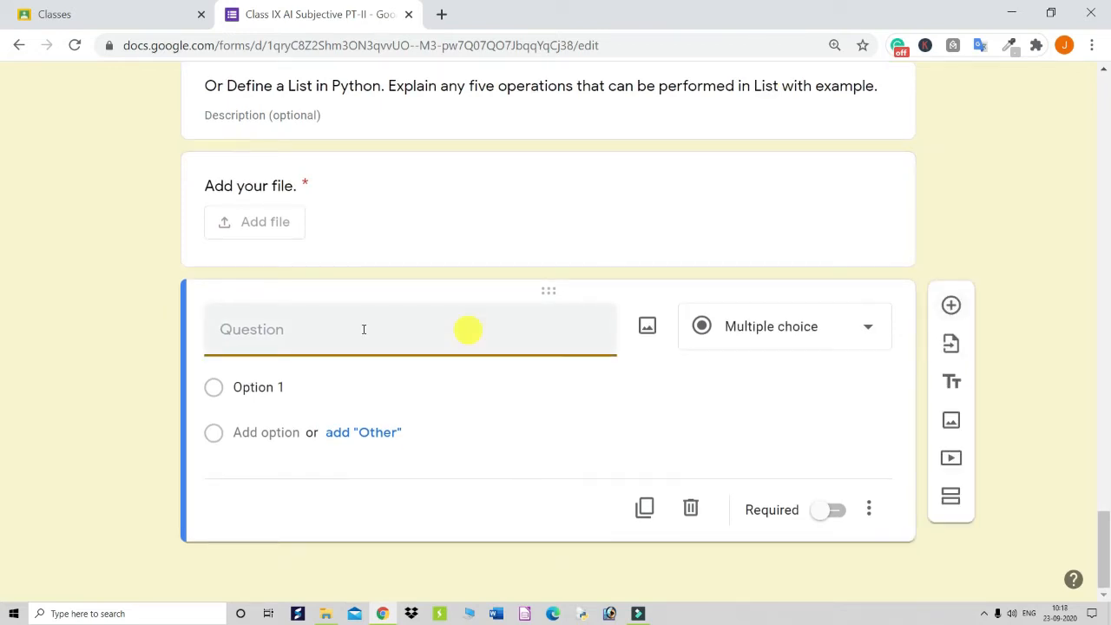
text(Add yo)
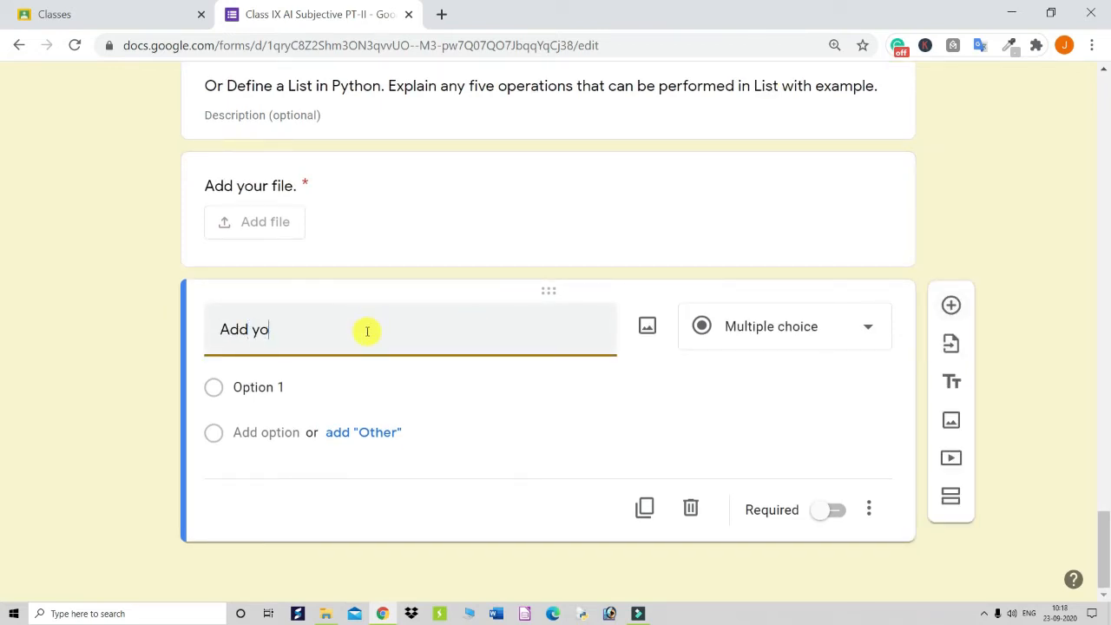
text(ur file)
click(46, 368)
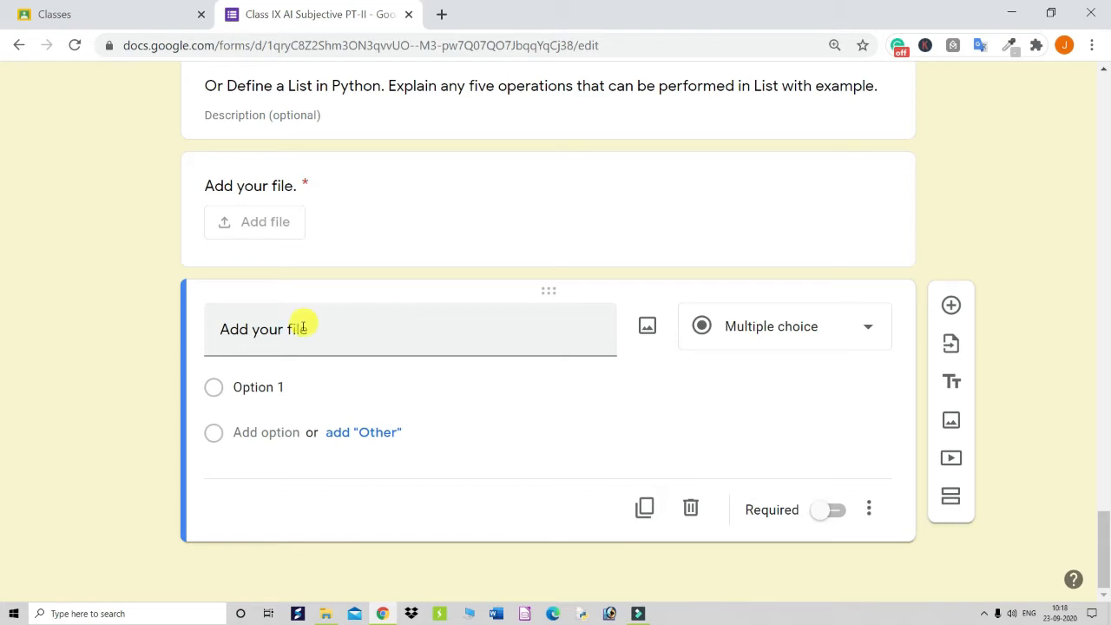
click(833, 512)
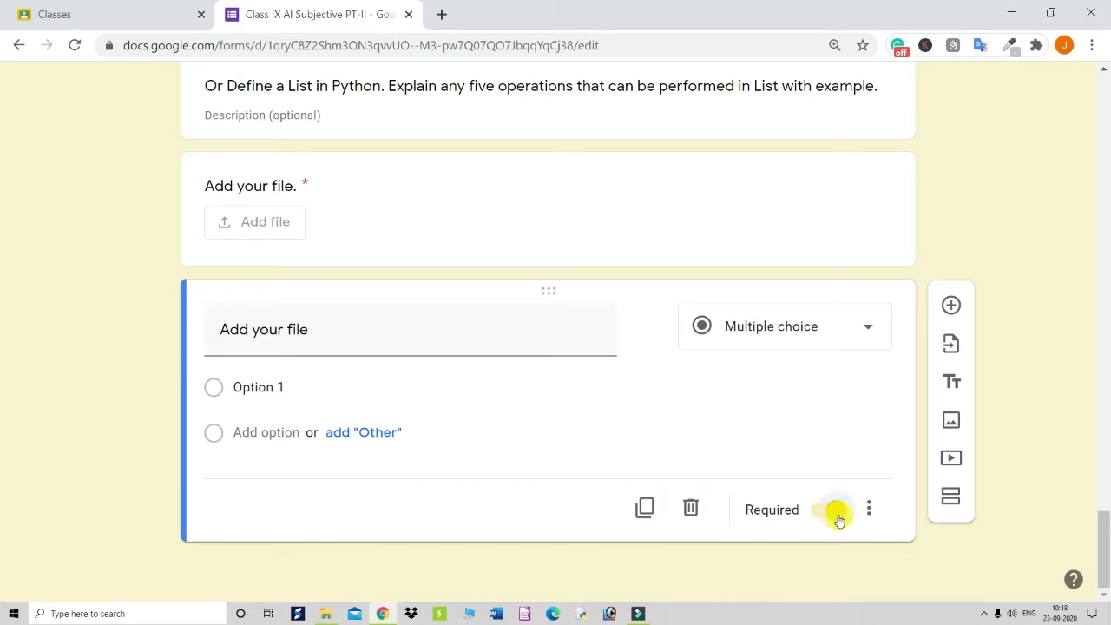
Change the new "Add your file" question's type to File upload and agree to let respondents upload files to Drive
click(868, 328)
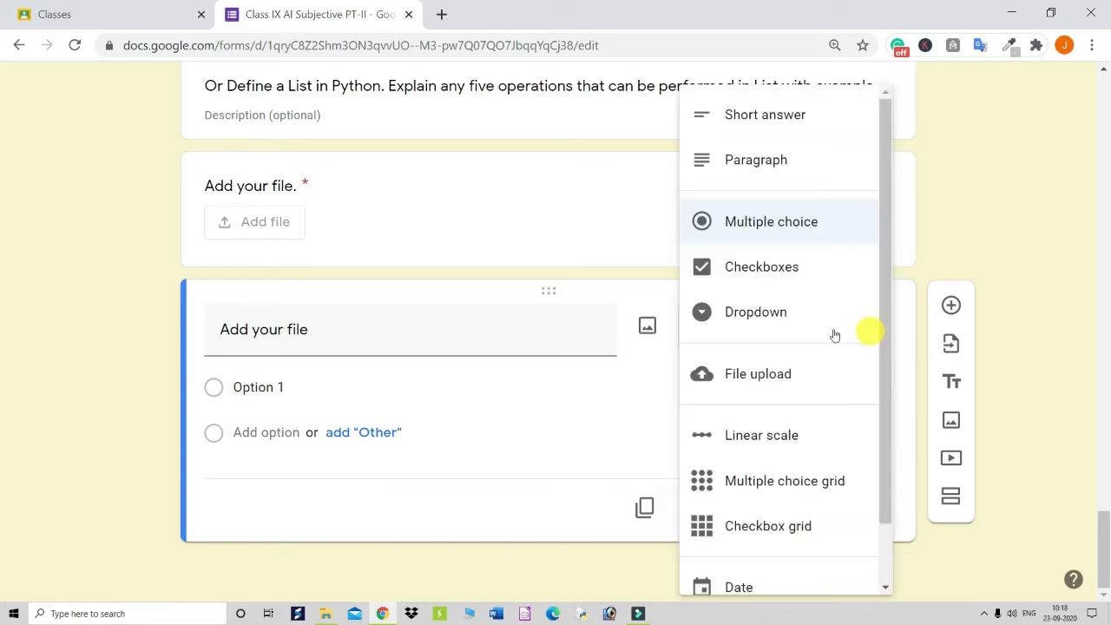
click(781, 375)
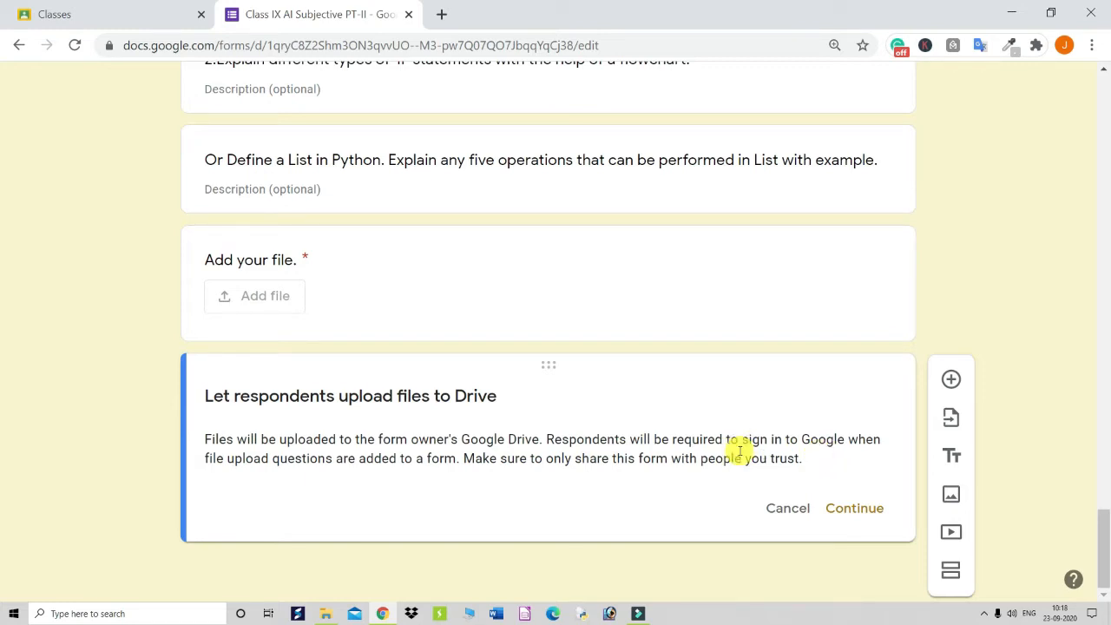
click(855, 511)
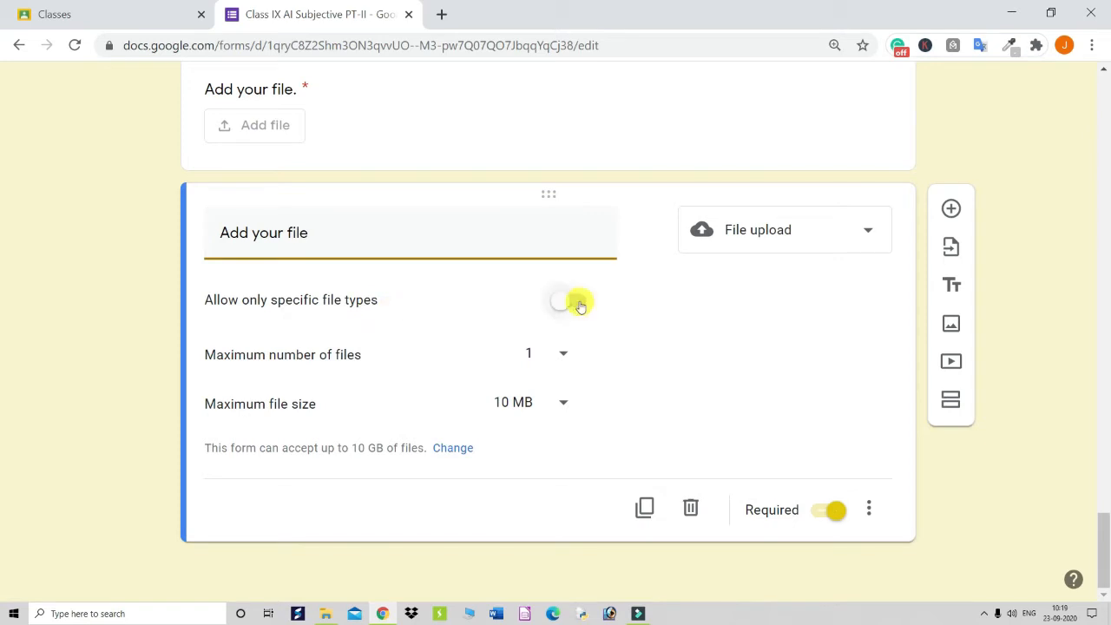
Restrict the new upload question to PDF files only and set its maximum file size to 100 MB
click(578, 302)
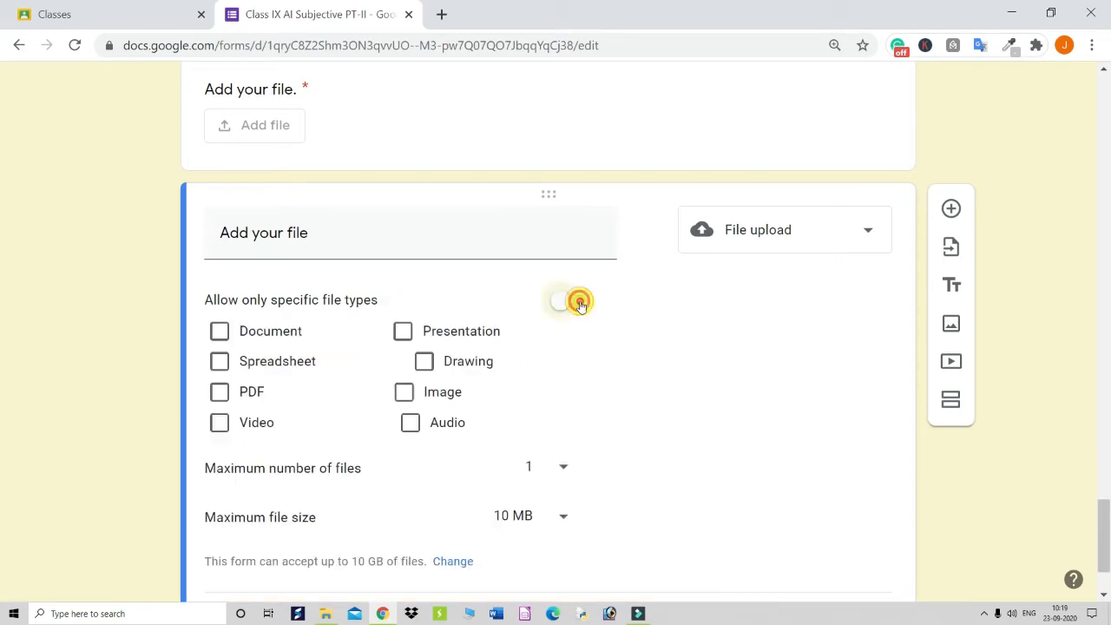
click(230, 395)
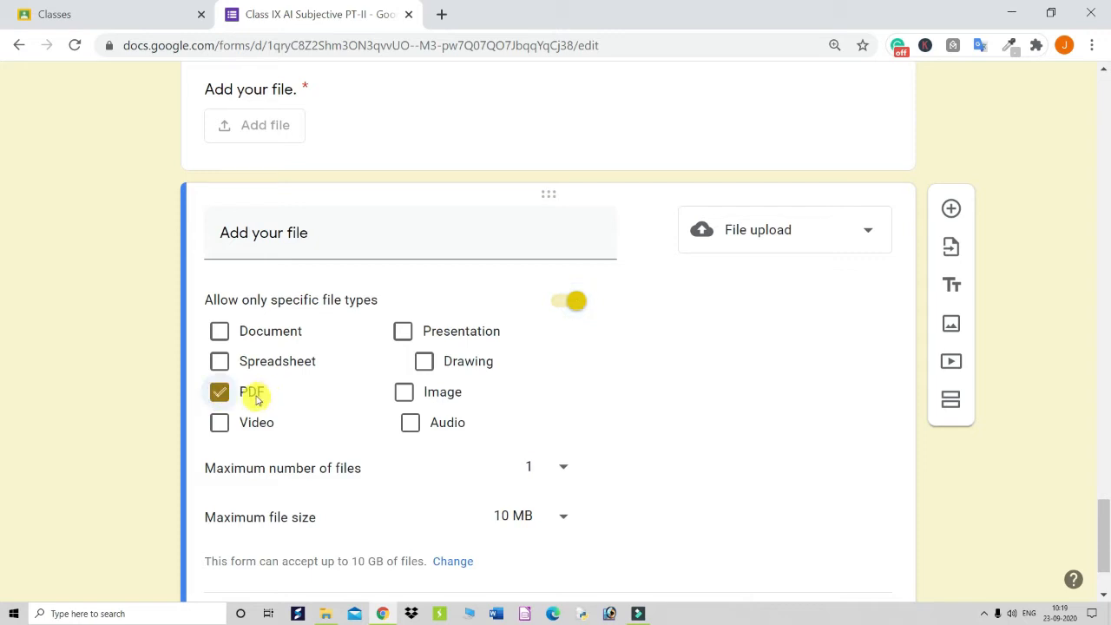
scroll(322, 390, down, 1)
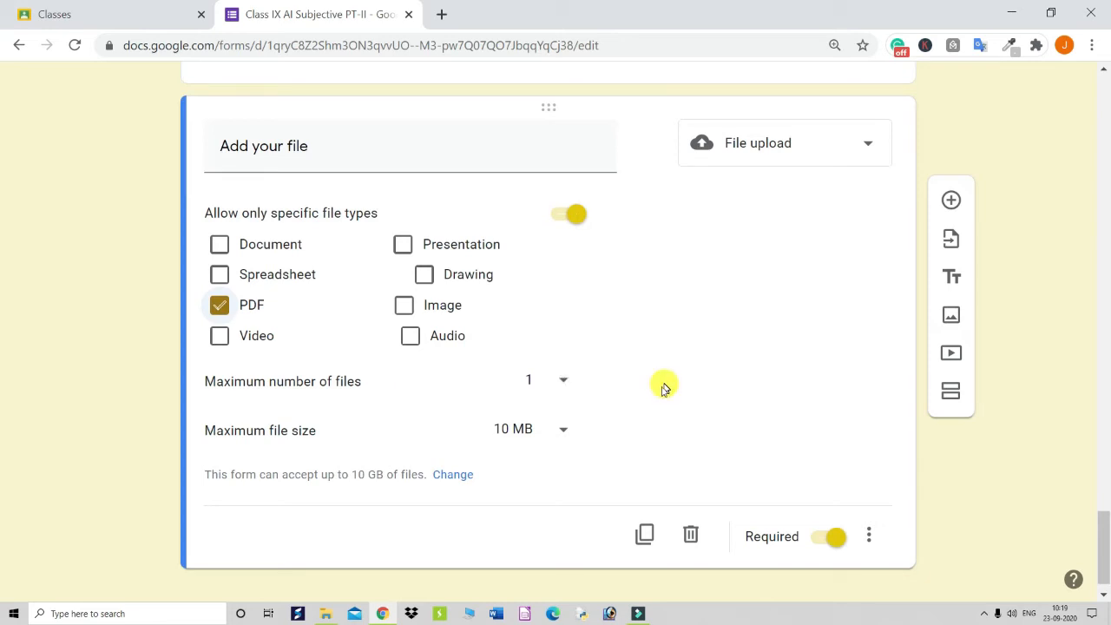
scroll(457, 439, down, 1)
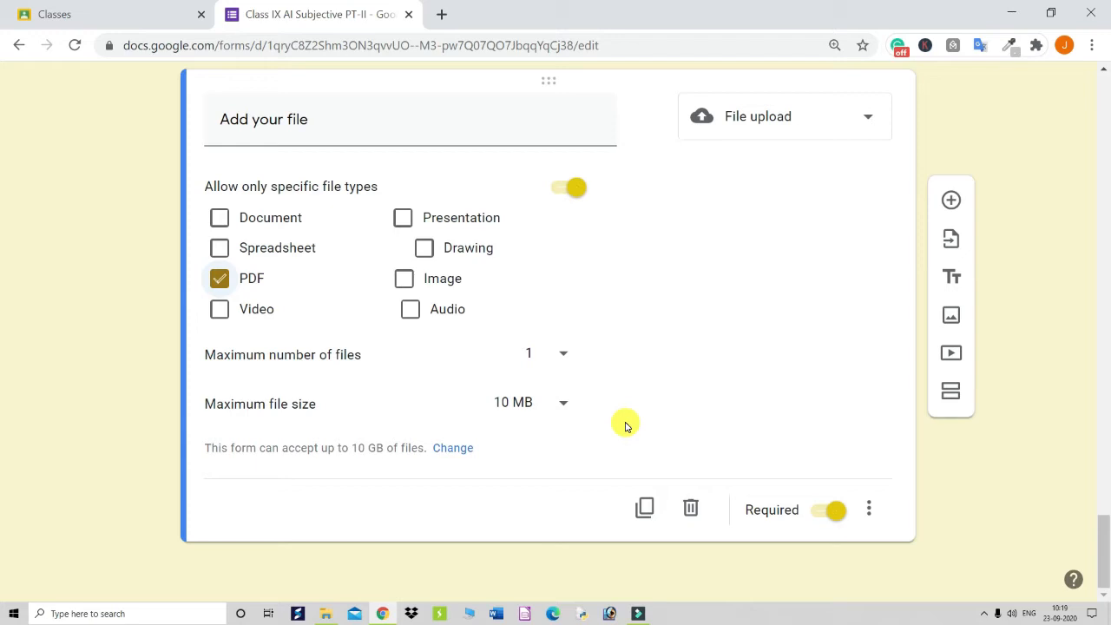
click(562, 402)
click(535, 453)
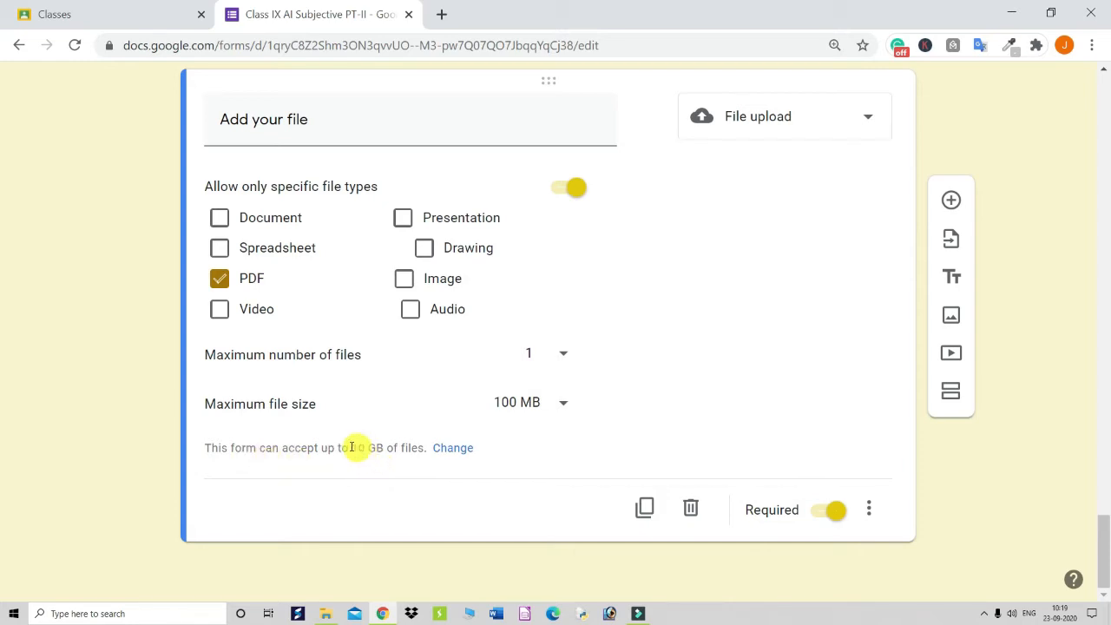
In the form's general settings, choose 10 GB as the maximum size of all files uploaded
click(453, 449)
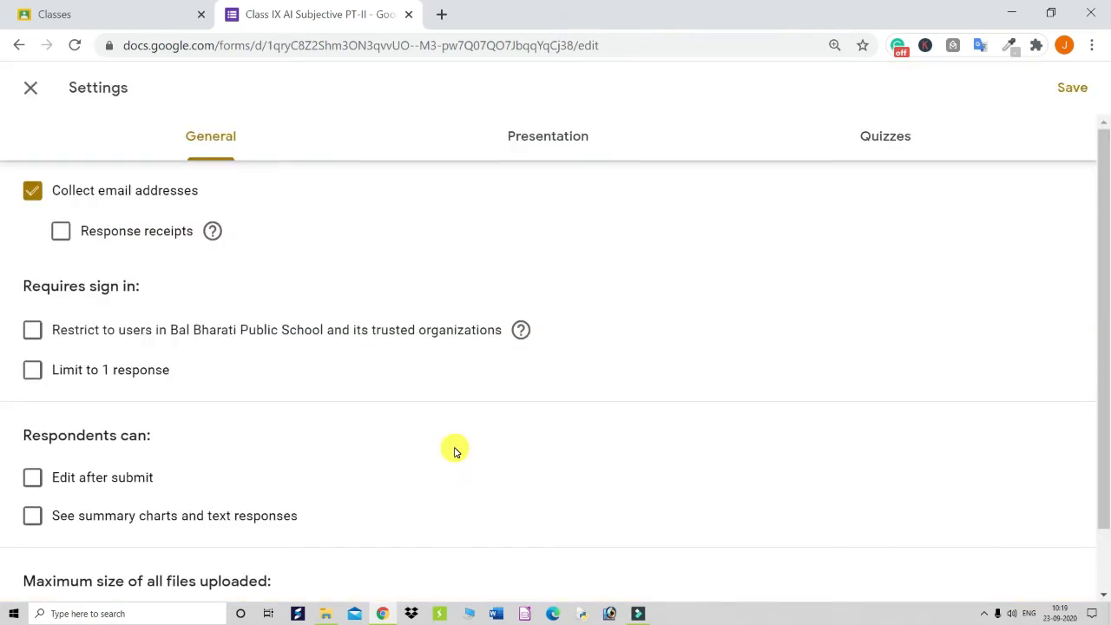
scroll(455, 450, down, 1)
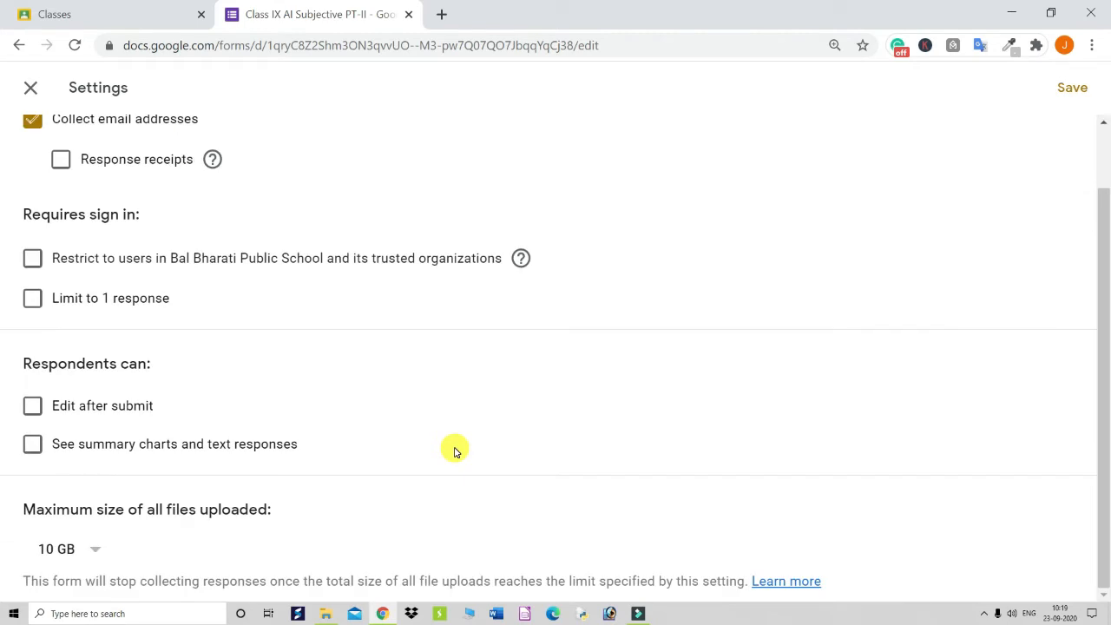
click(94, 550)
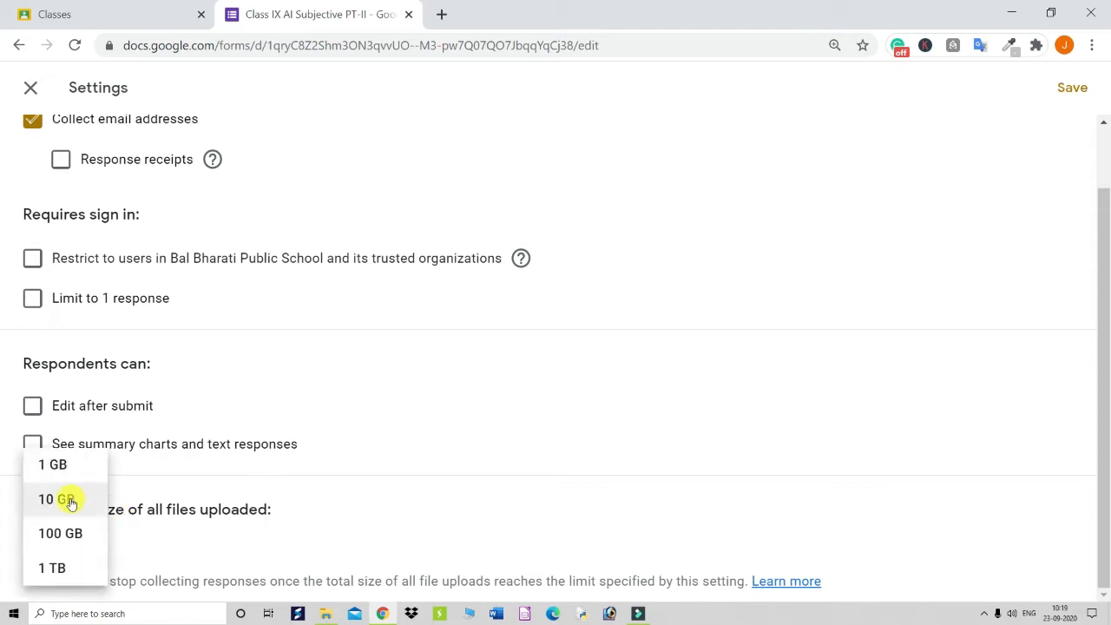
click(74, 498)
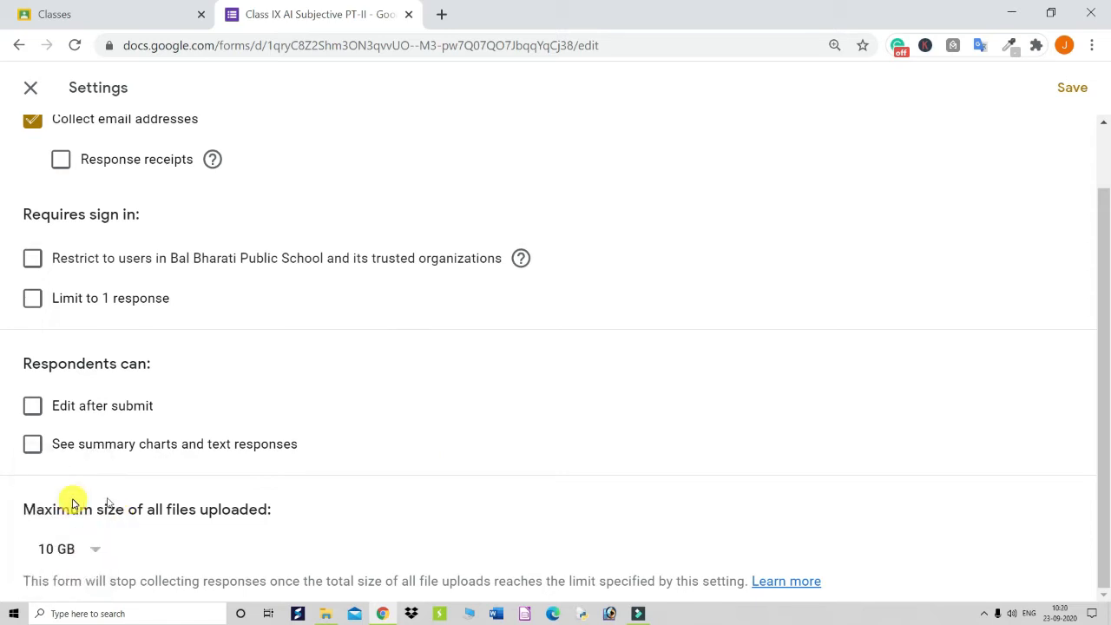
Save the form settings and open a preview of the form
click(1074, 88)
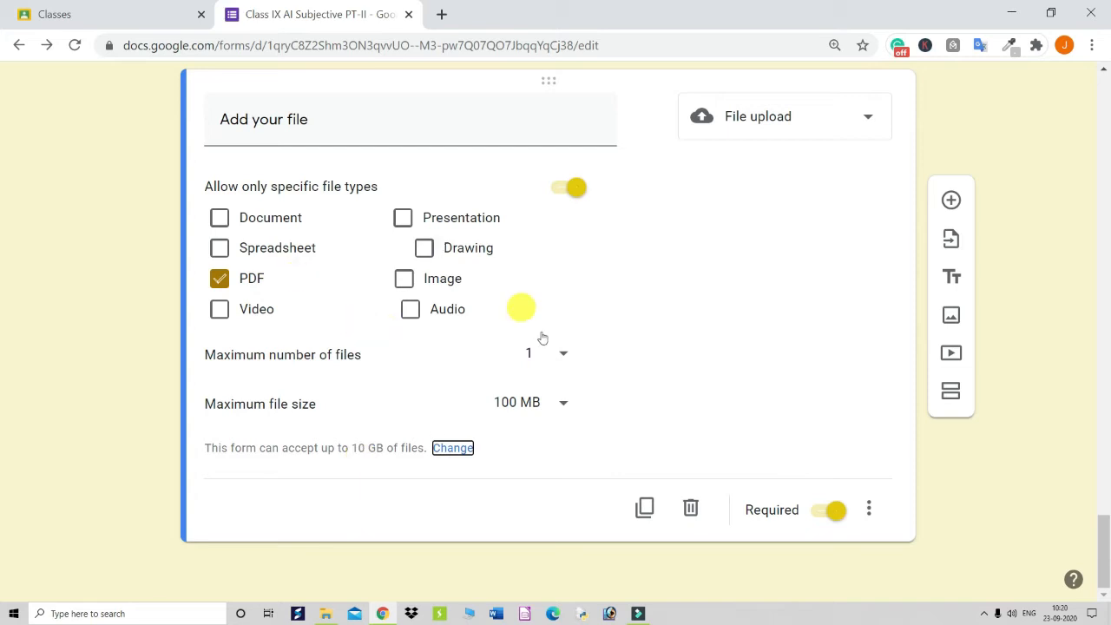
scroll(541, 335, up, 3)
scroll(374, 270, down, 2)
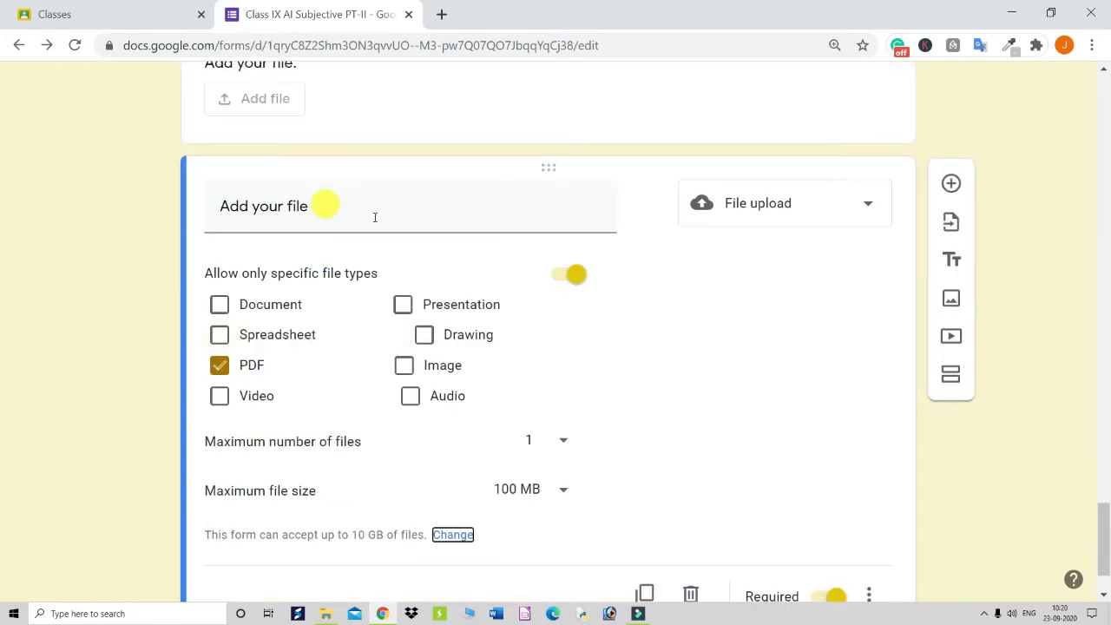
scroll(523, 319, up, 20)
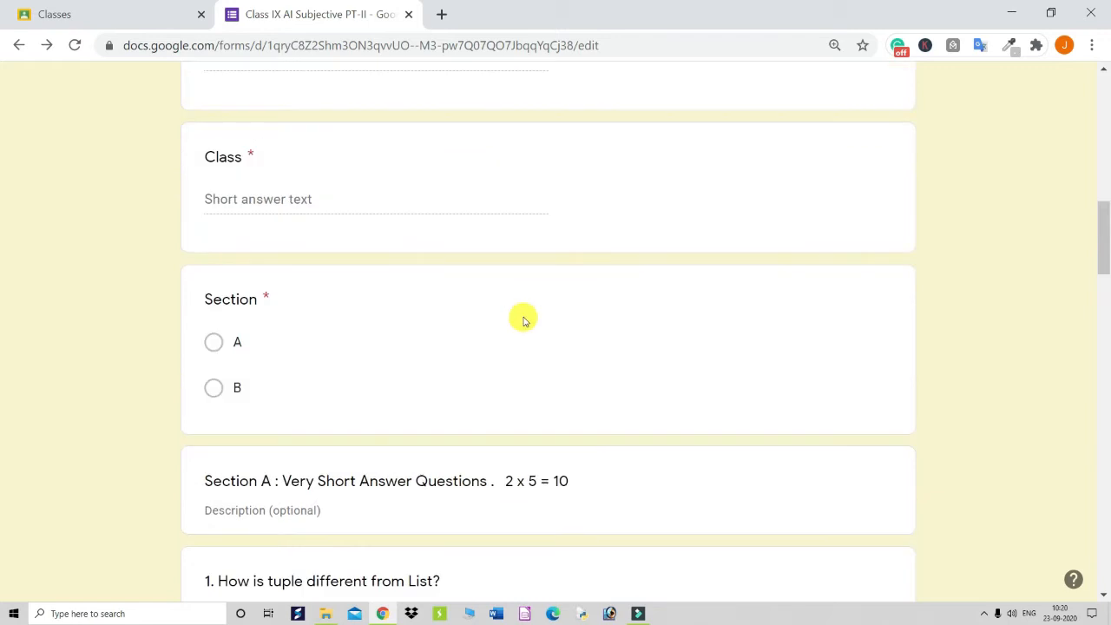
scroll(524, 318, up, 5)
click(831, 94)
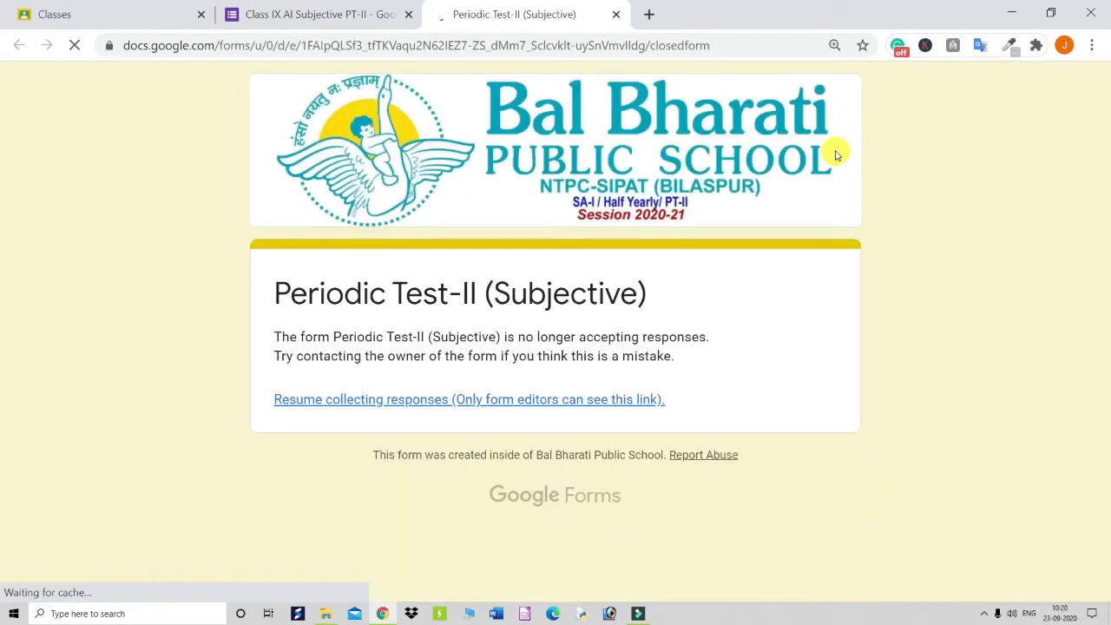
Resume collecting responses by setting the form to accept responses
click(560, 406)
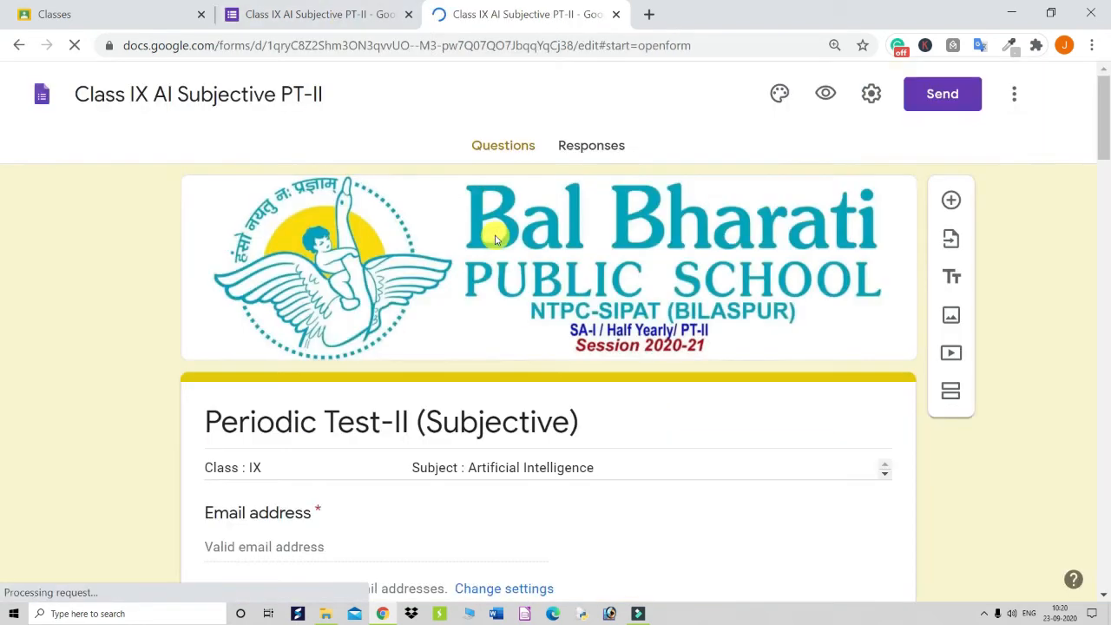
click(591, 149)
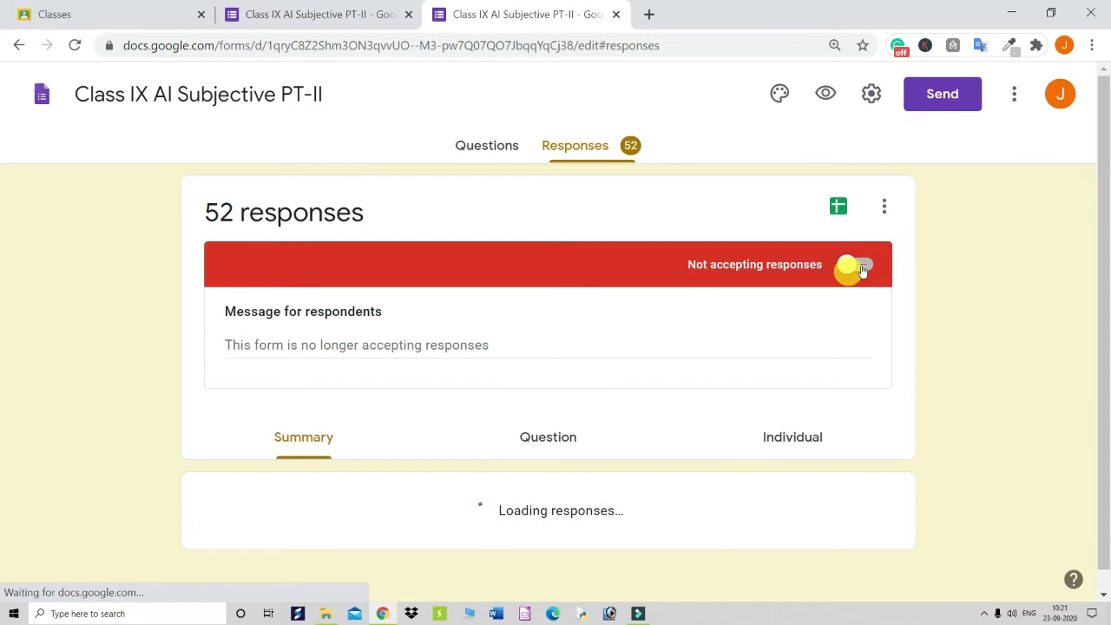
click(861, 268)
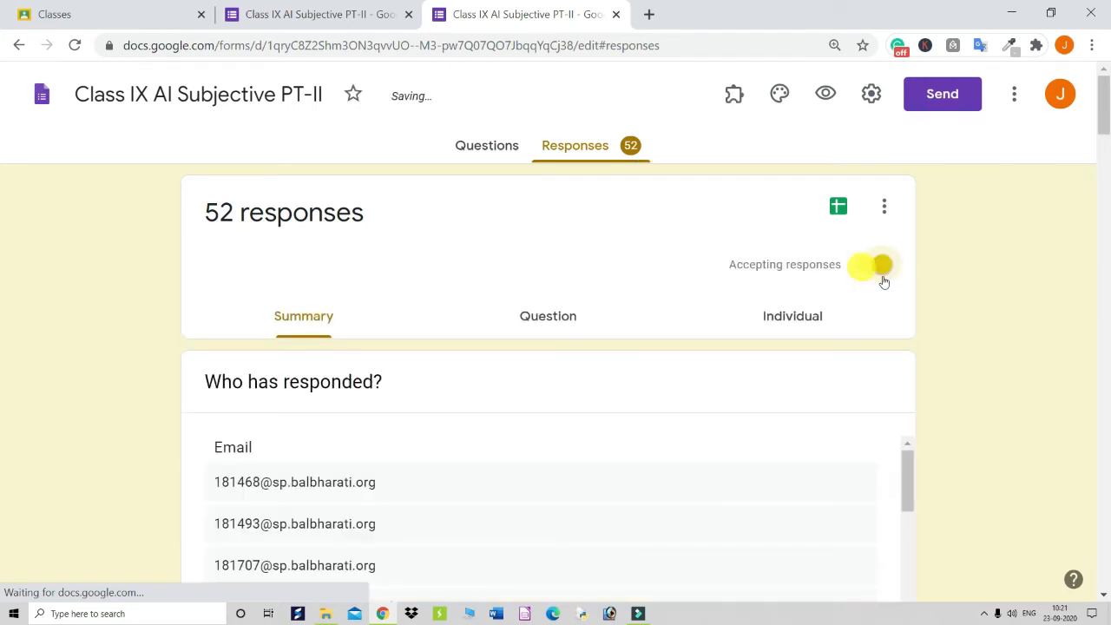
Preview the form as a respondent and review it from the email field down to the file upload questions
click(825, 94)
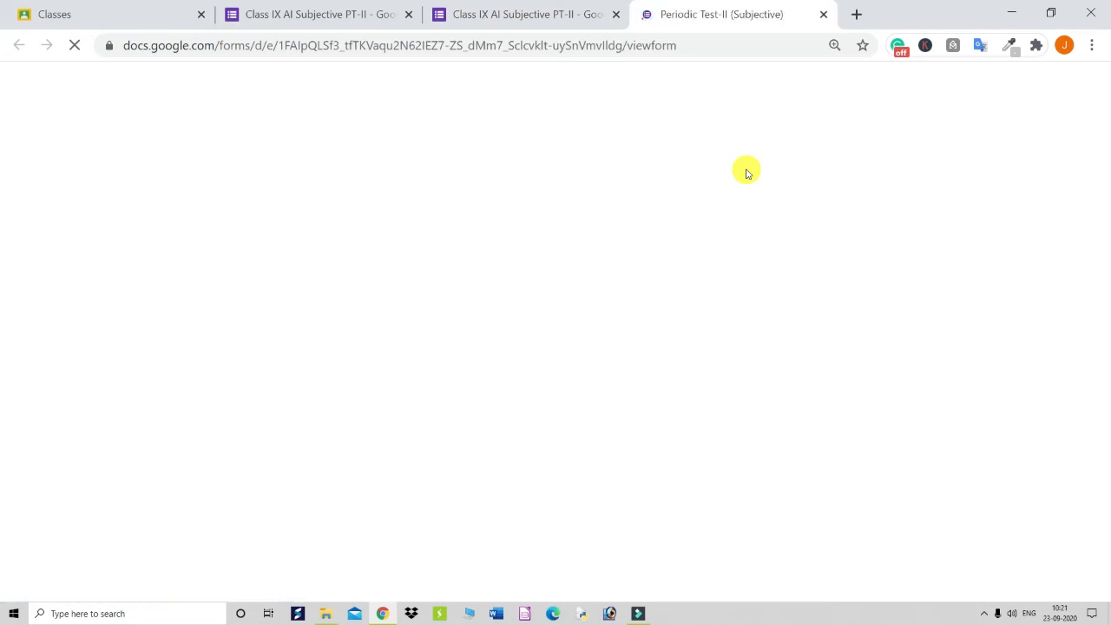
scroll(451, 258, down, 4)
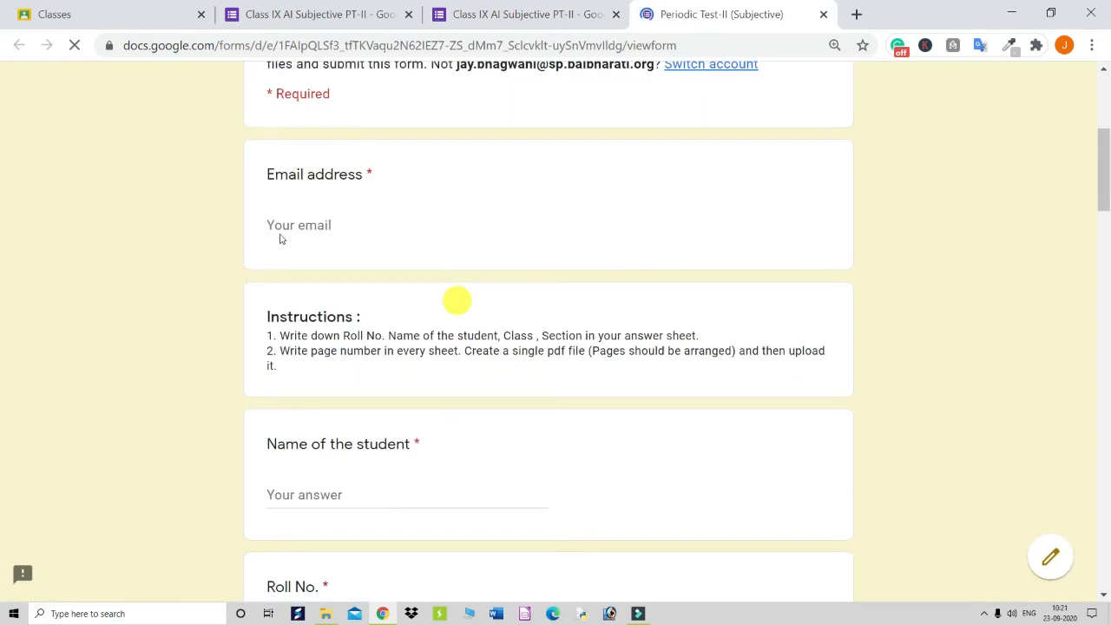
scroll(346, 333, down, 3)
scroll(346, 333, down, 1)
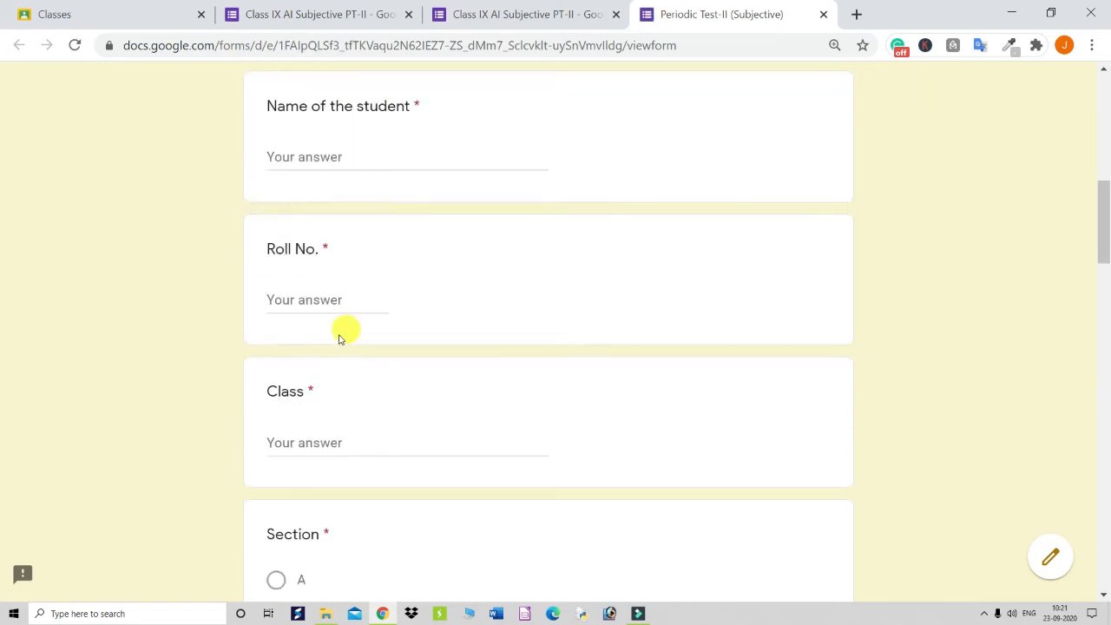
scroll(340, 338, down, 13)
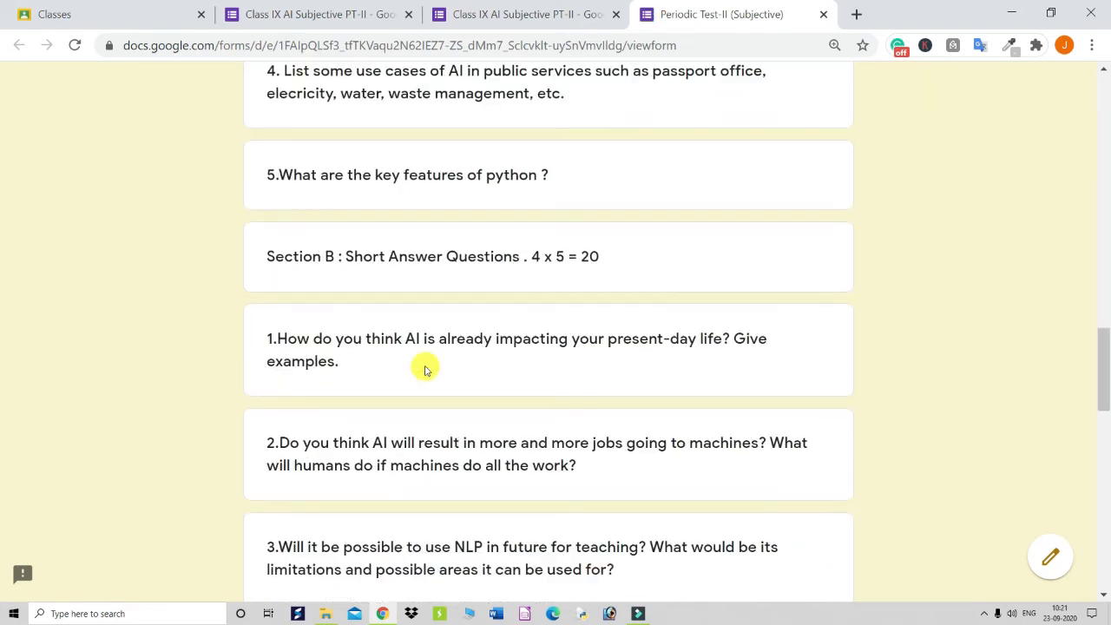
scroll(425, 370, down, 1)
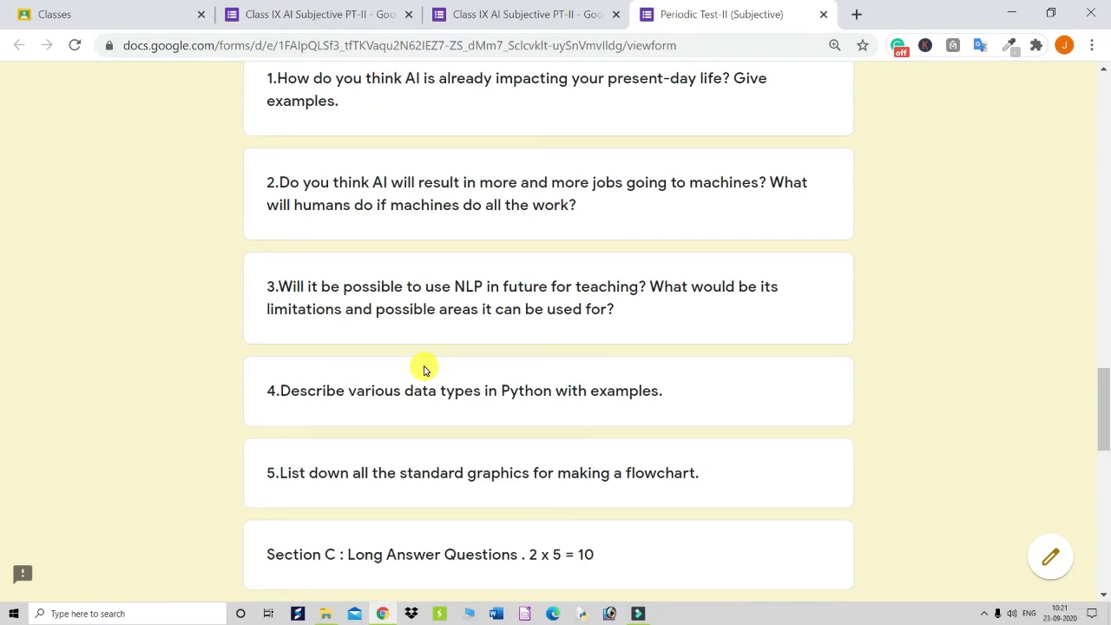
scroll(425, 368, down, 9)
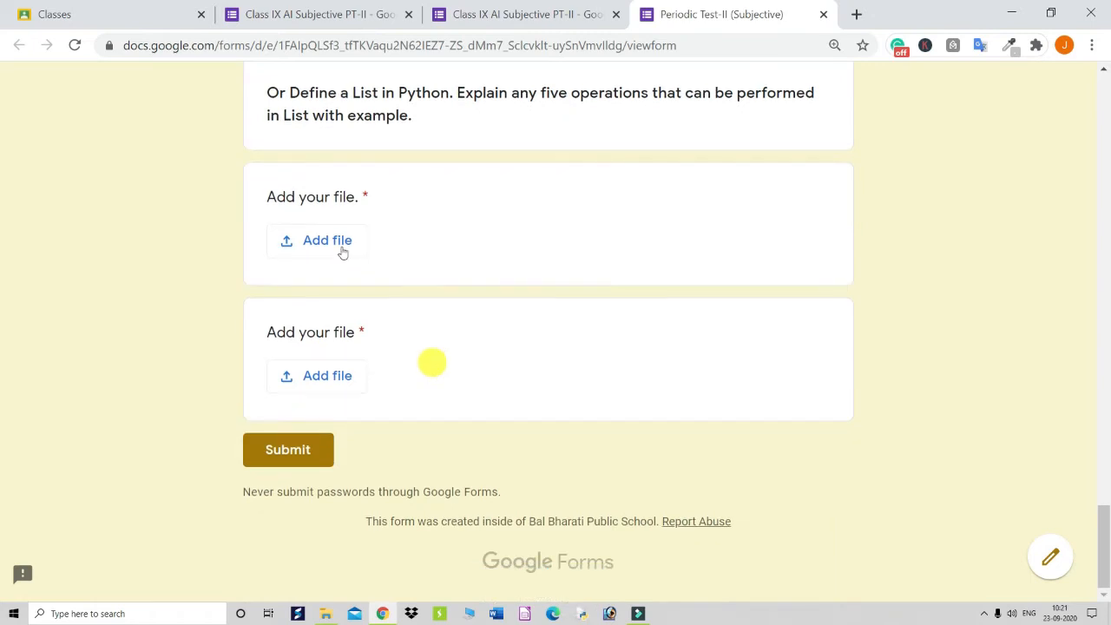
Upload "Class I A - Roll No.pdf" from the Documents folder "Roll No" to the last "Add your file" question, and leave the form without submitting
click(336, 374)
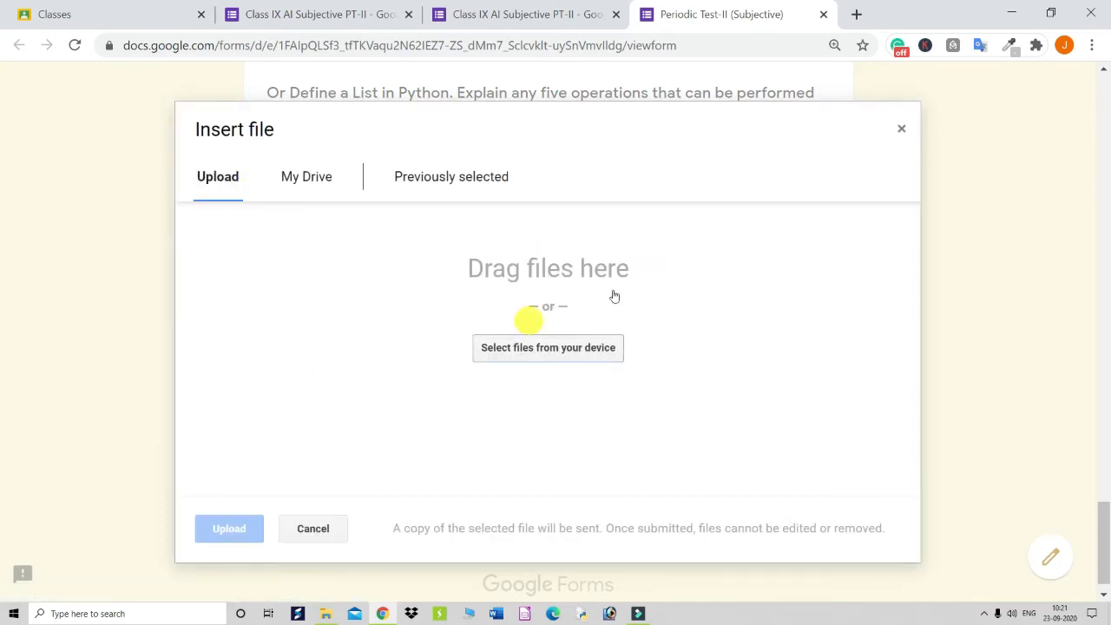
click(582, 347)
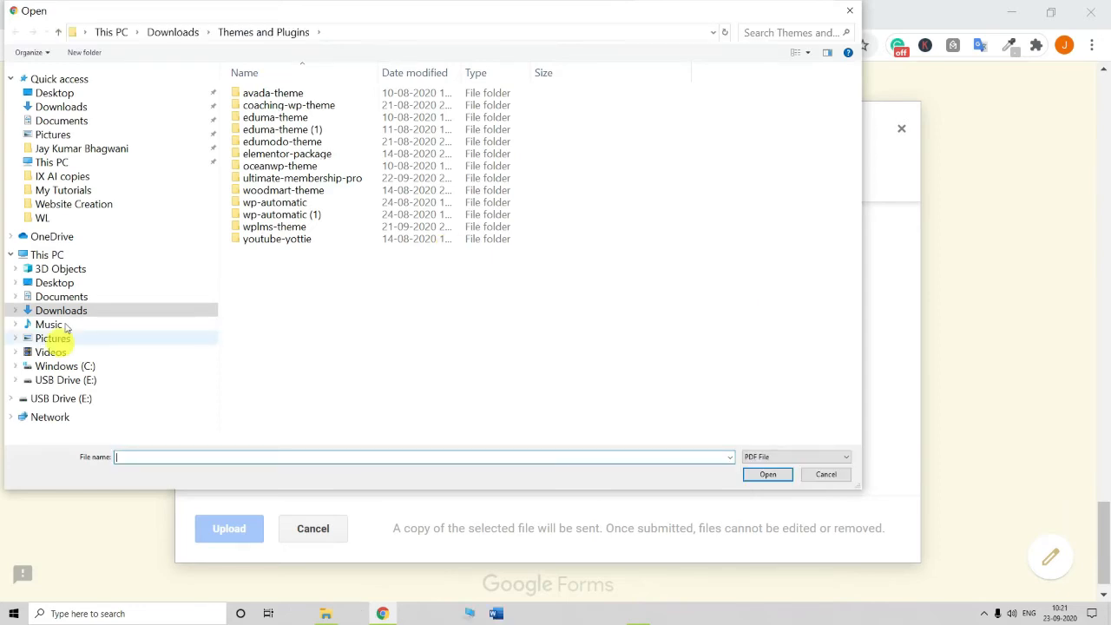
click(74, 298)
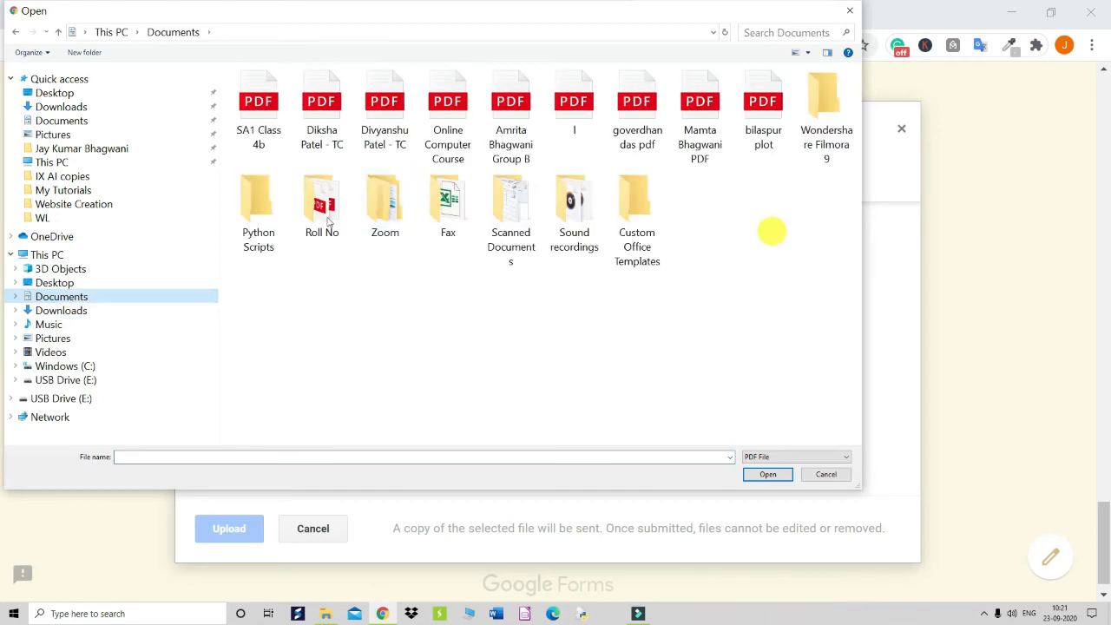
click(328, 222)
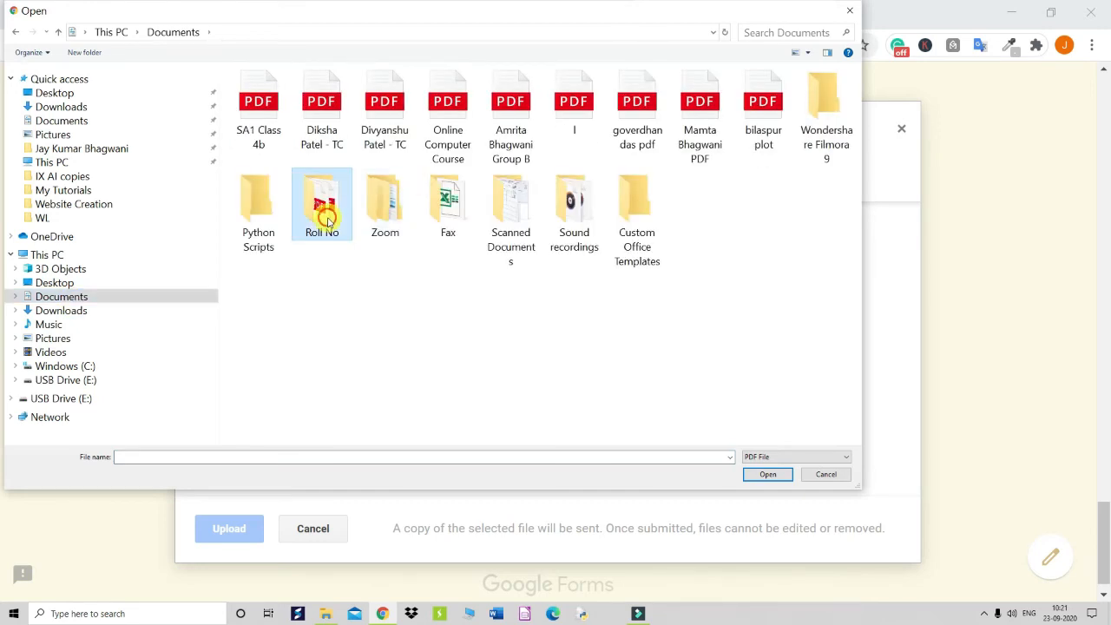
double_click(326, 221)
click(305, 93)
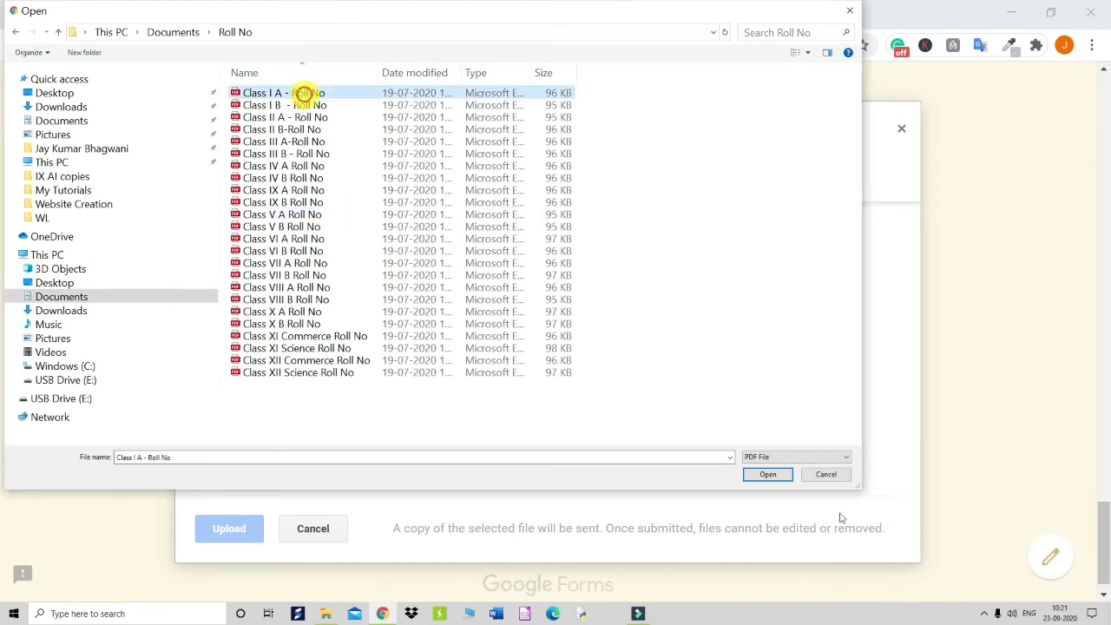
click(775, 476)
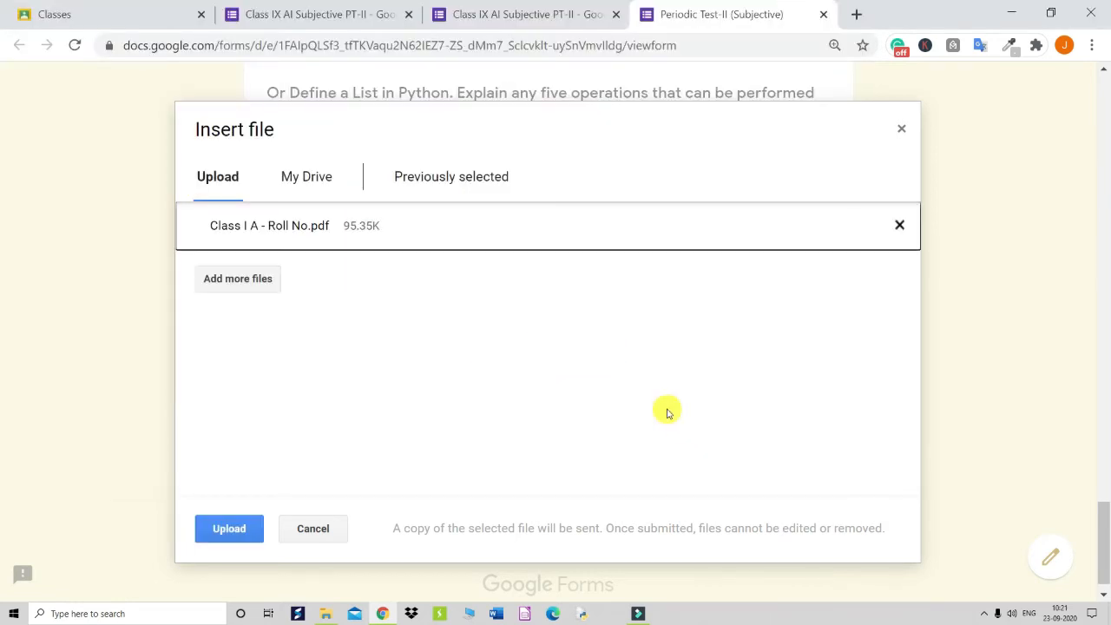
click(222, 529)
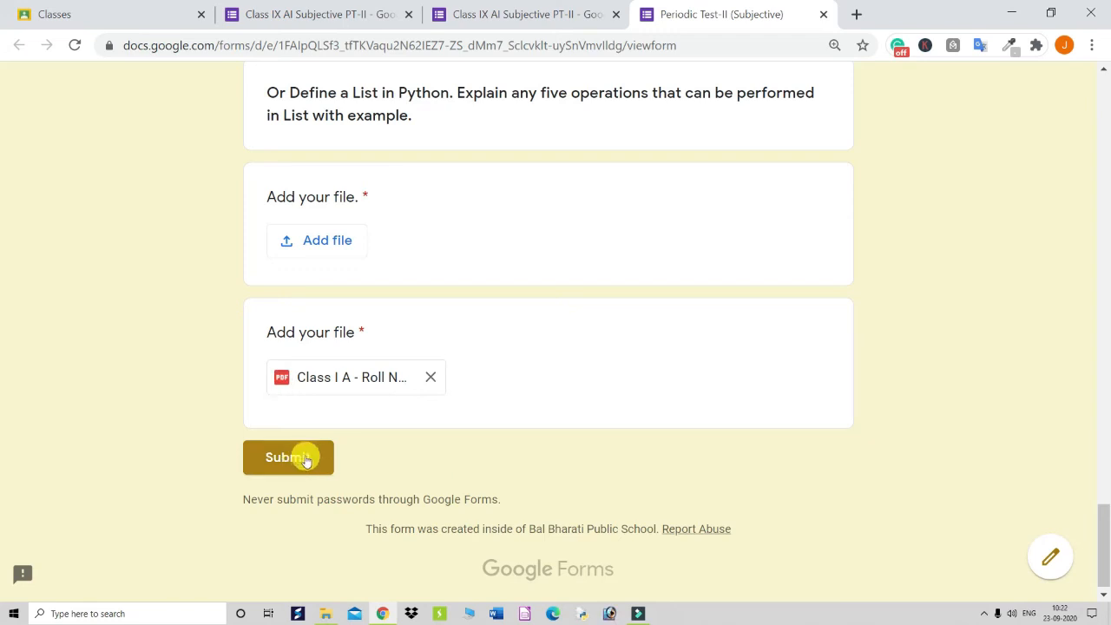
click(823, 14)
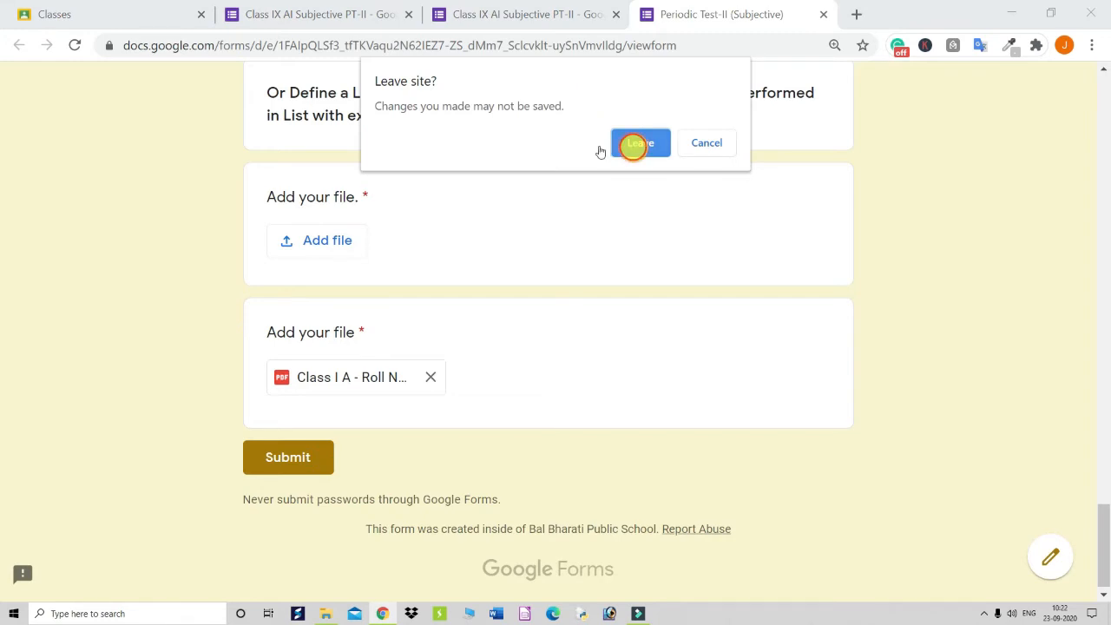
click(634, 144)
Examine the response summary down to the PDF files submitted under the "Add your file." question
scroll(665, 275, down, 2)
scroll(354, 339, up, 3)
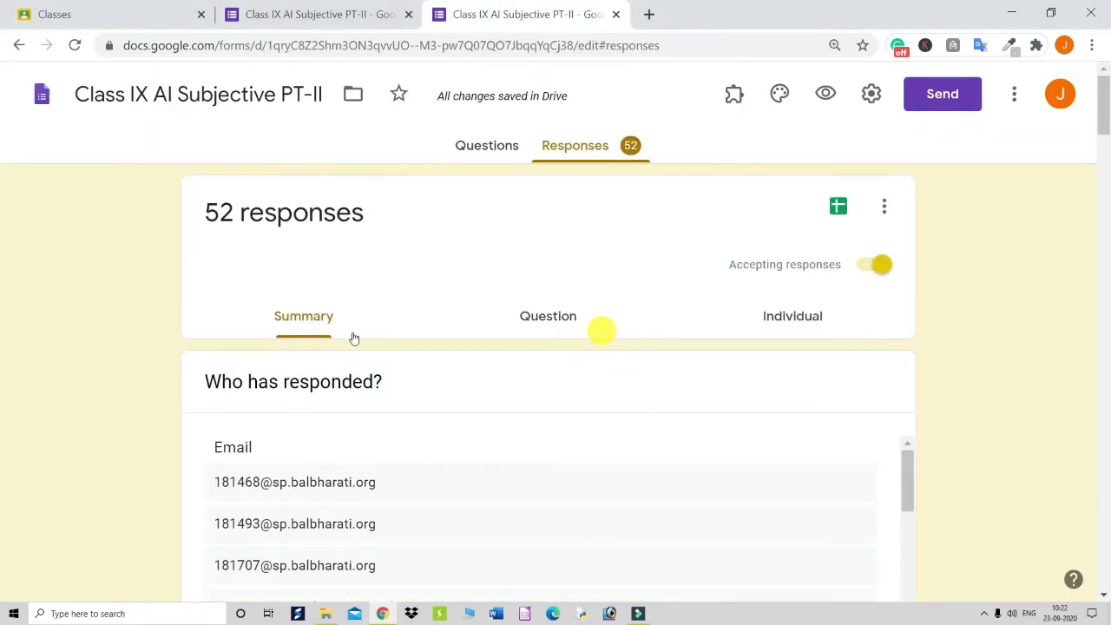
scroll(508, 386, down, 4)
scroll(509, 385, down, 15)
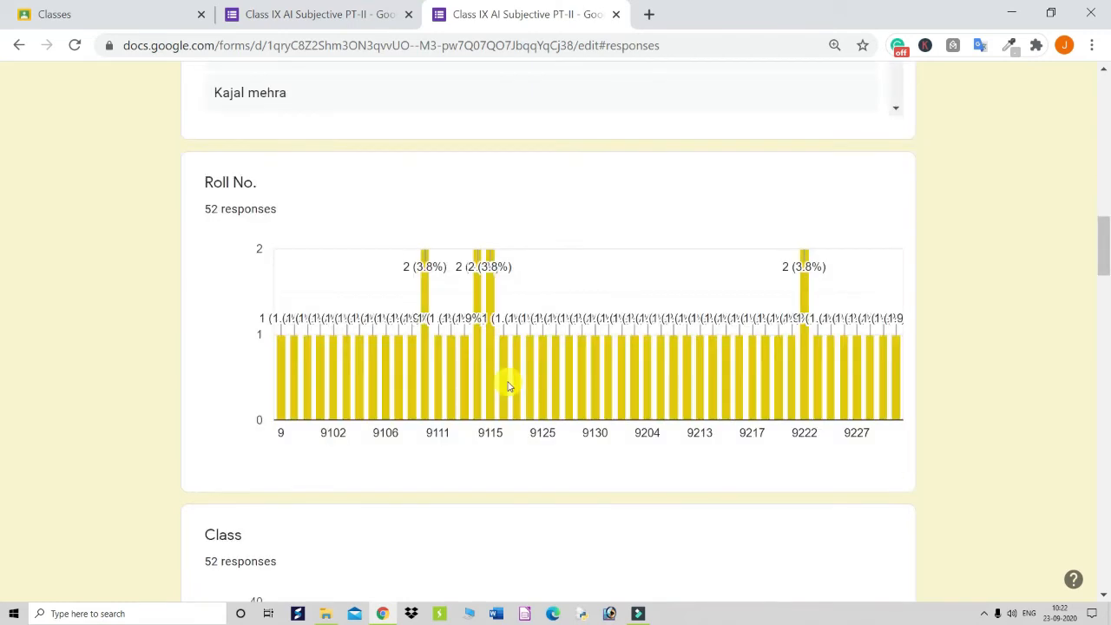
scroll(471, 230, down, 15)
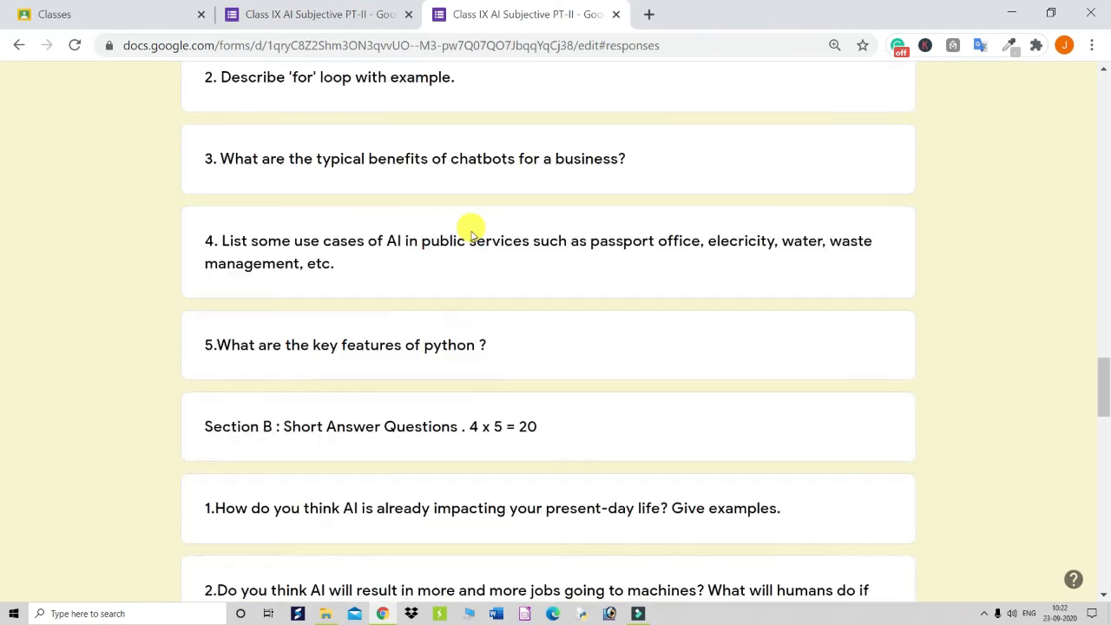
scroll(471, 234, up, 4)
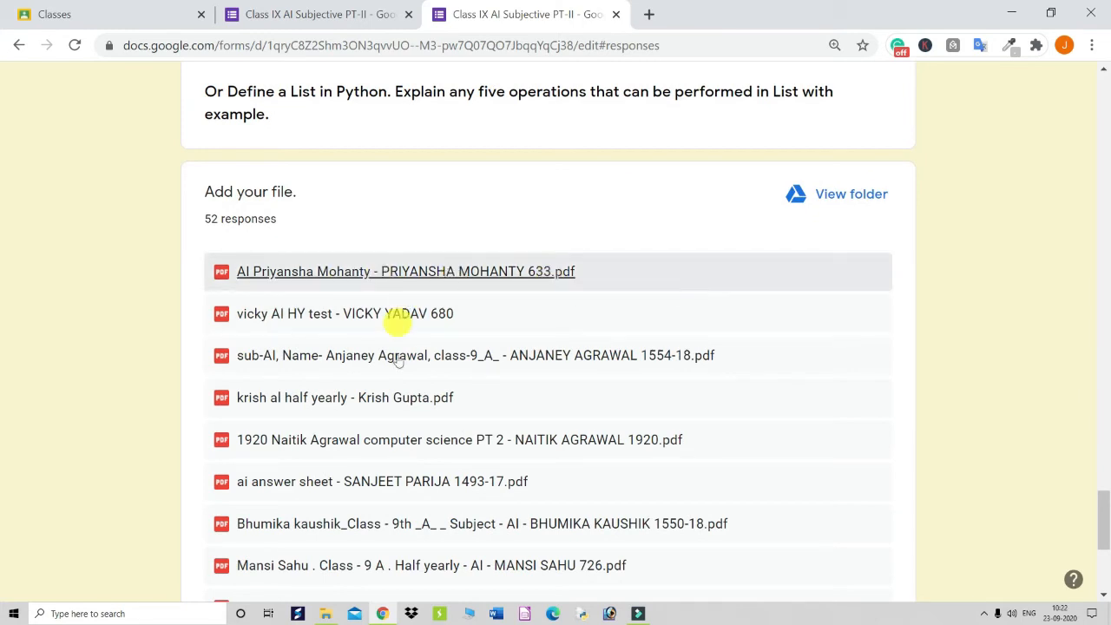
scroll(401, 410, down, 3)
scroll(402, 407, up, 5)
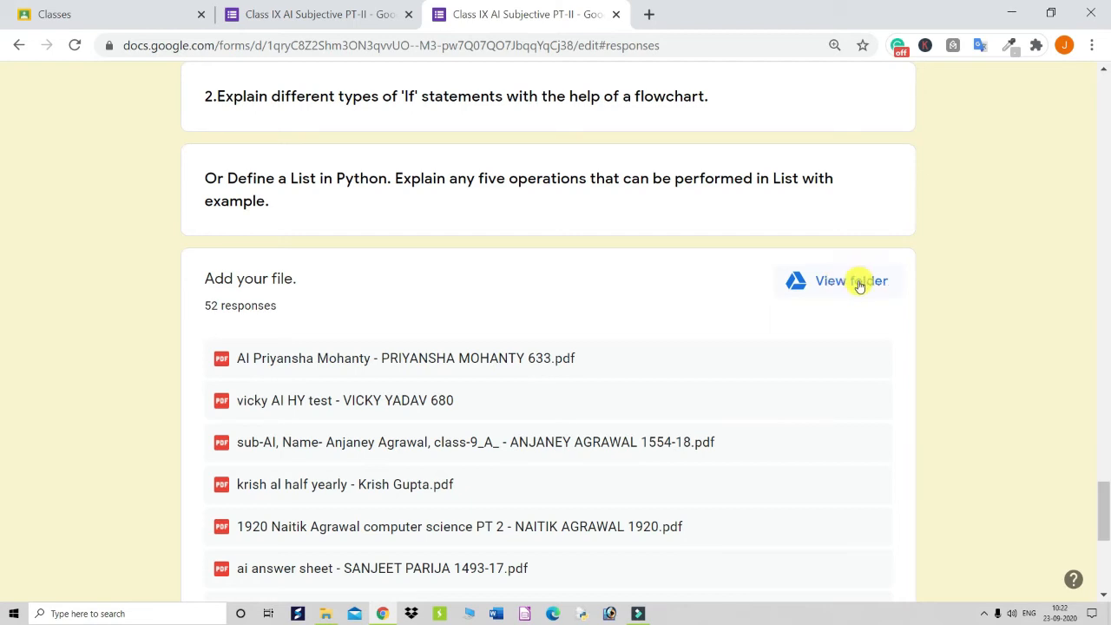
Open the Drive folder of files submitted for "Add your file." and download the whole folder
click(857, 283)
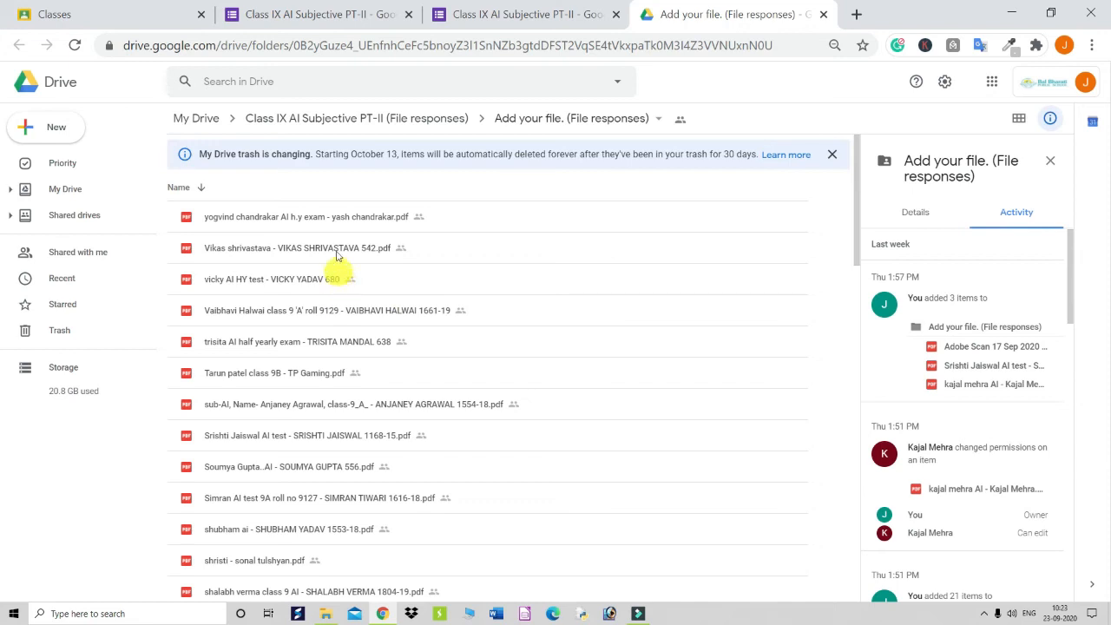
scroll(342, 318, down, 5)
scroll(342, 318, up, 5)
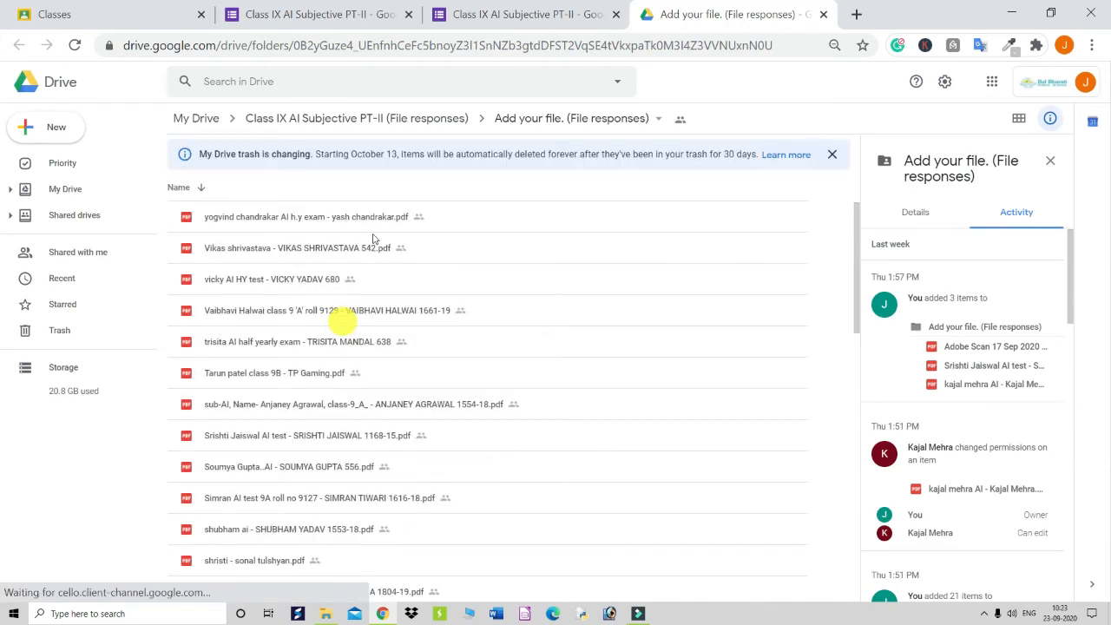
click(657, 118)
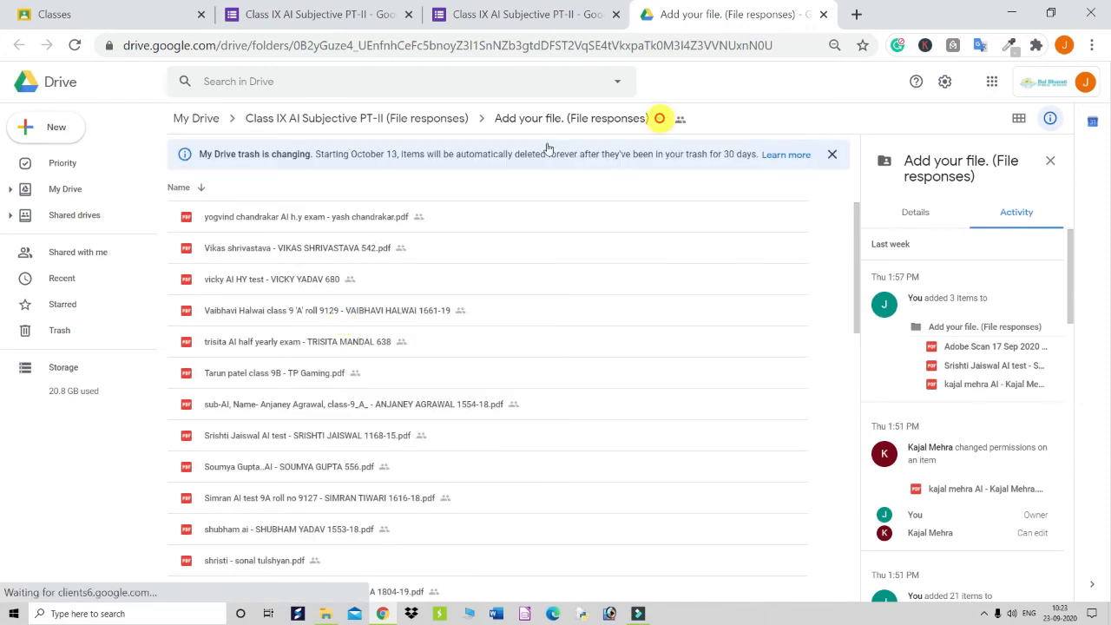
click(657, 120)
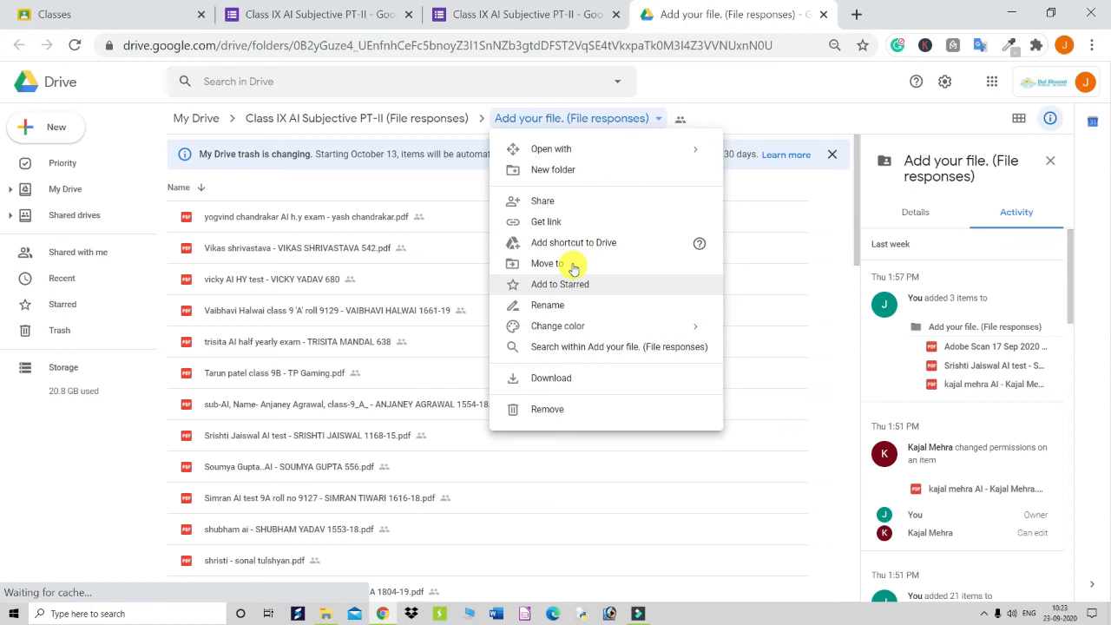
click(561, 384)
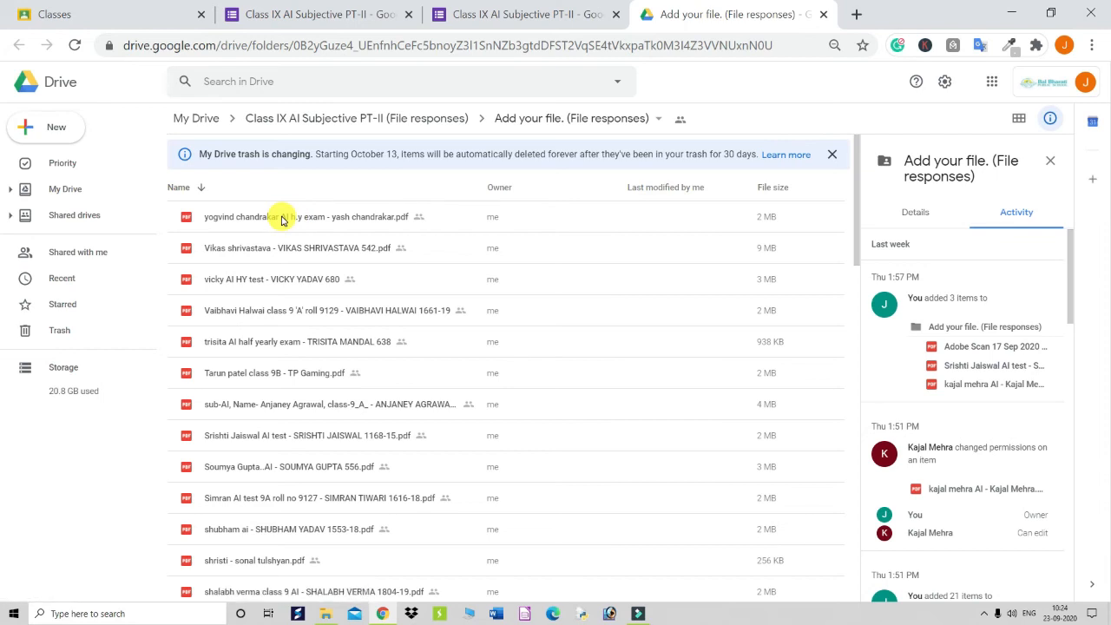
Download only the first student's PDF answer sheet in the file list
click(282, 220)
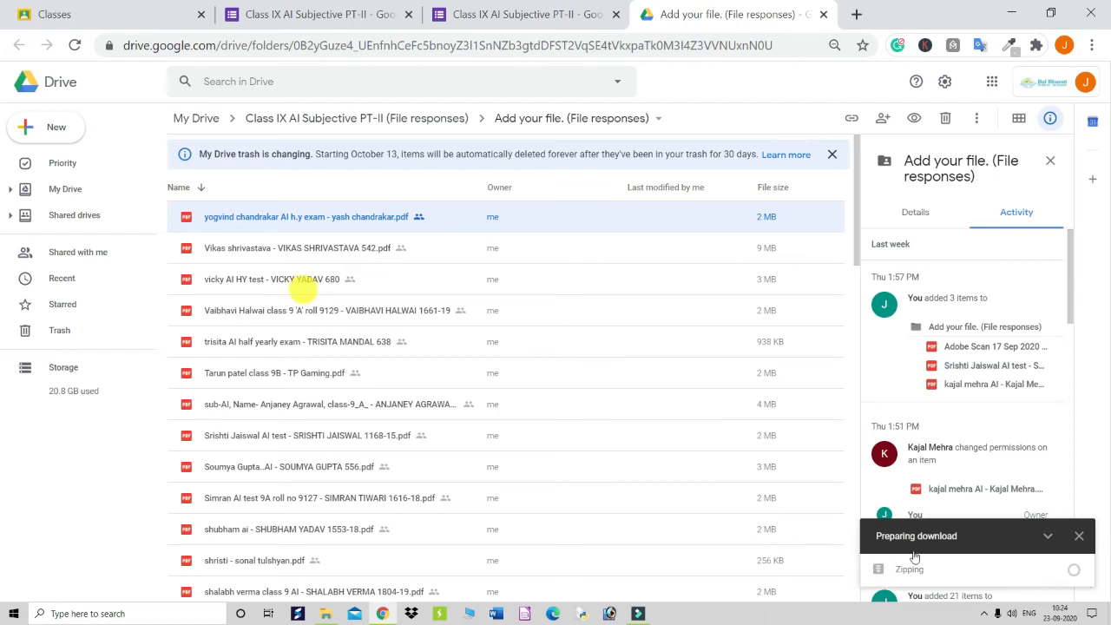
right_click(293, 216)
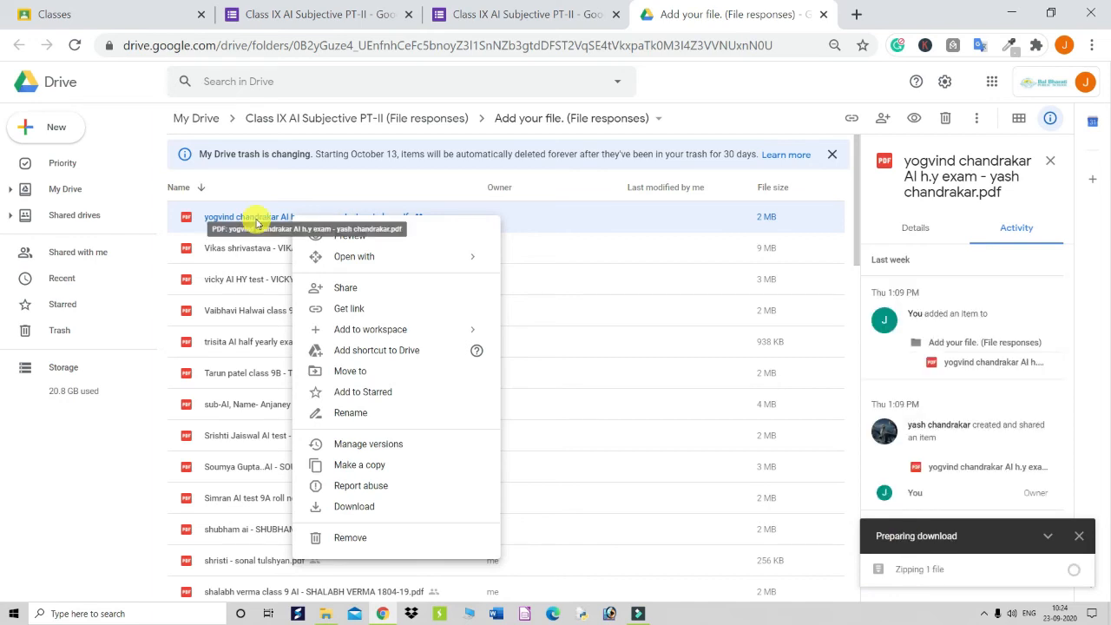
right_click(257, 224)
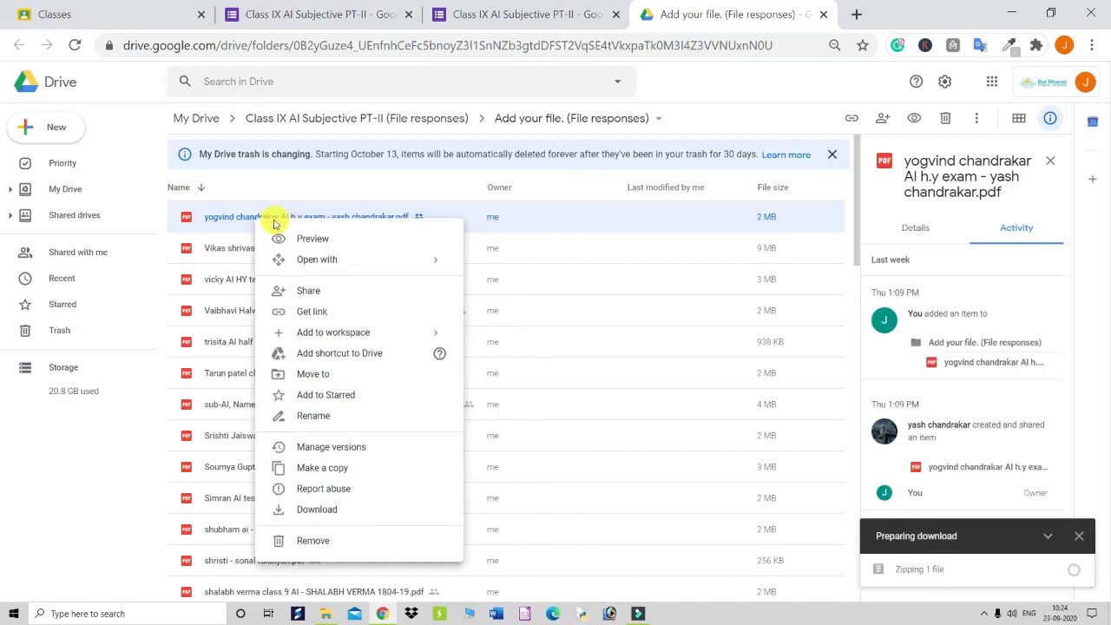
click(330, 514)
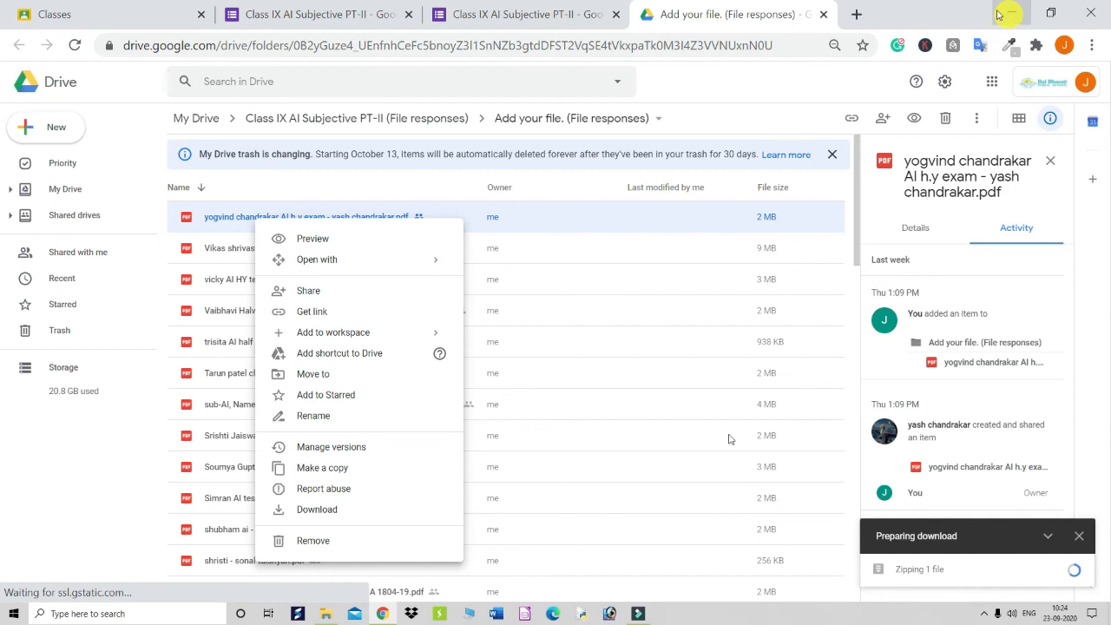
In File Explorer on USB Drive (E:), check the size and file count of the "IX AI copies" folder in its properties
click(799, 98)
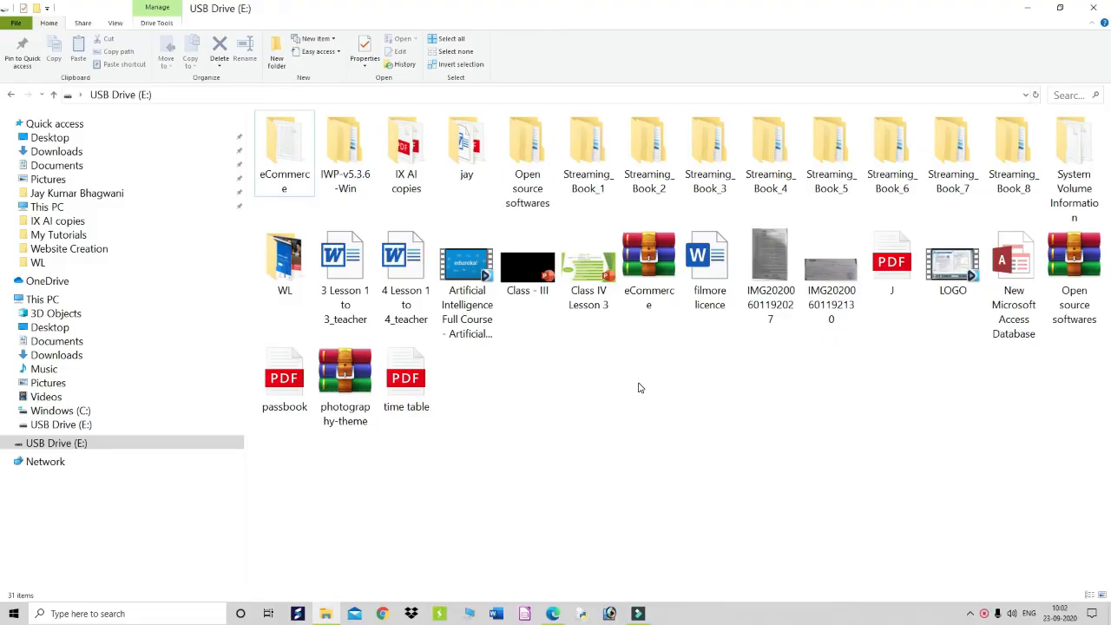
click(412, 162)
right_click(412, 162)
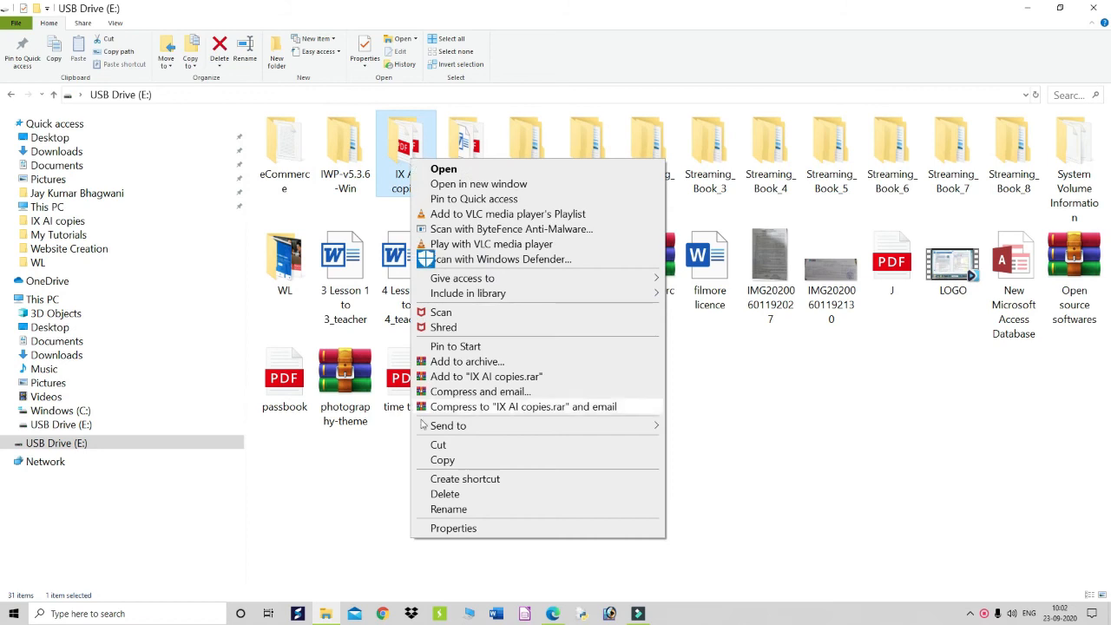
click(456, 528)
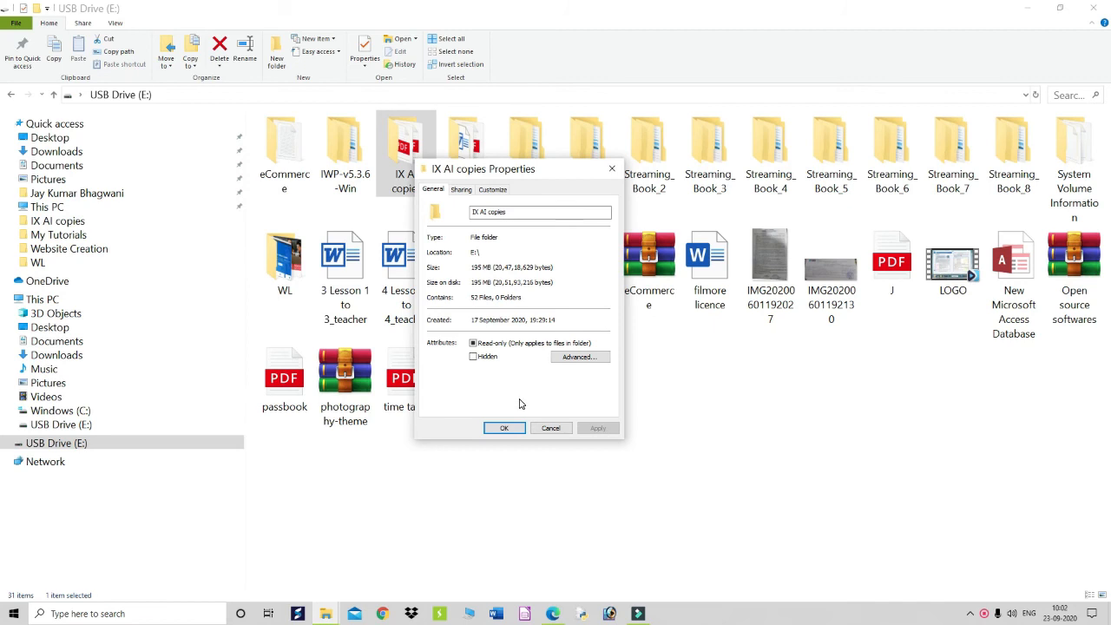
click(510, 426)
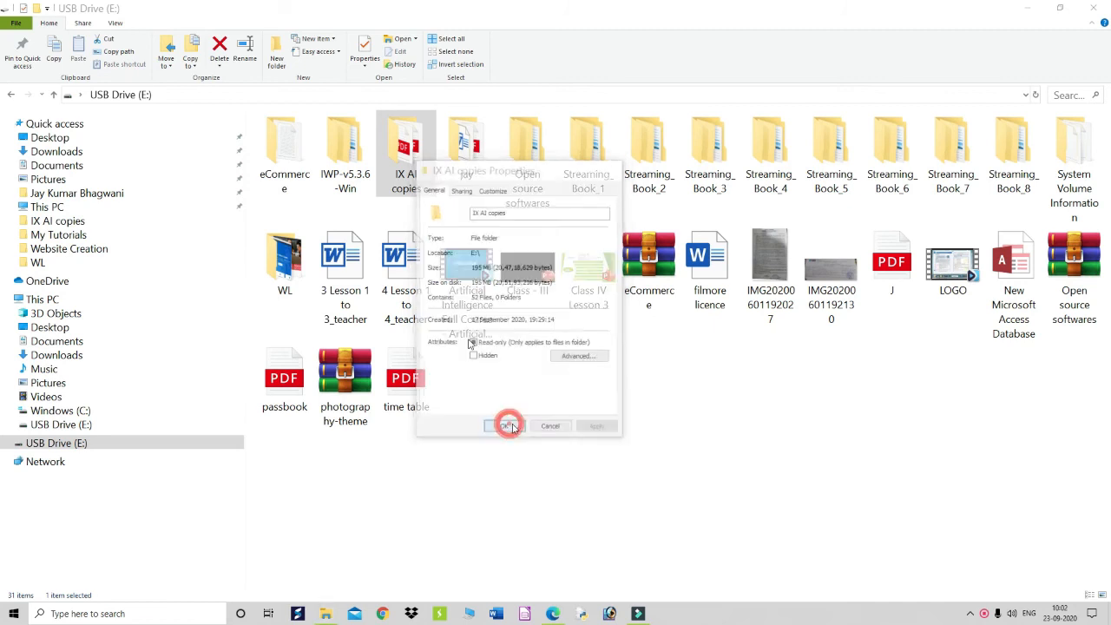
Open the "IX AI copies" folder and look through its list of downloaded PDF answer sheets
double_click(408, 162)
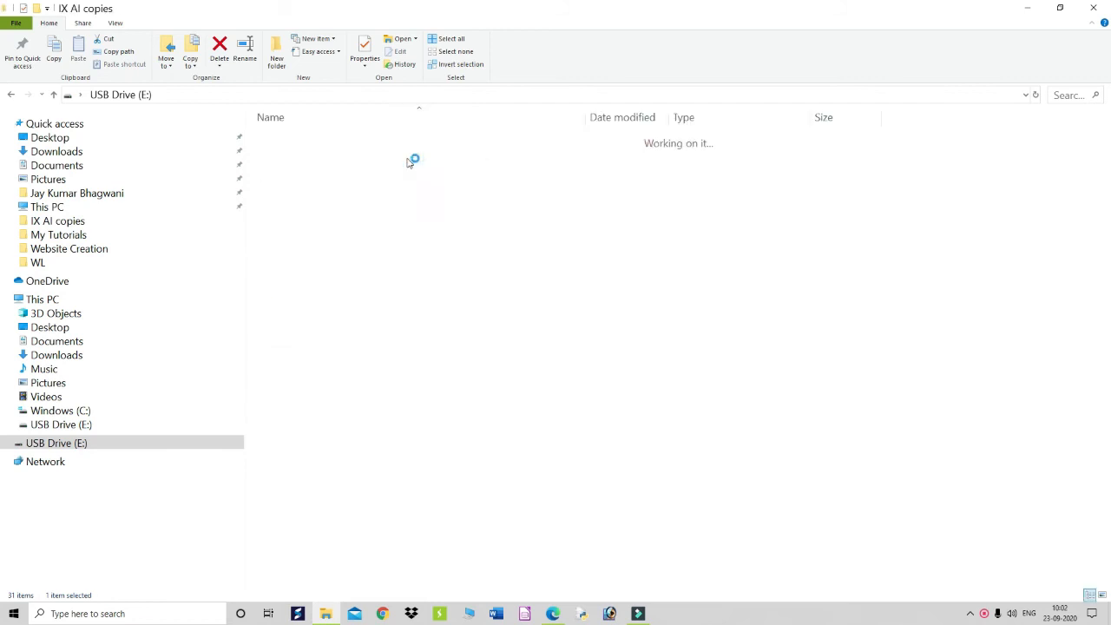
scroll(398, 449, down, 1)
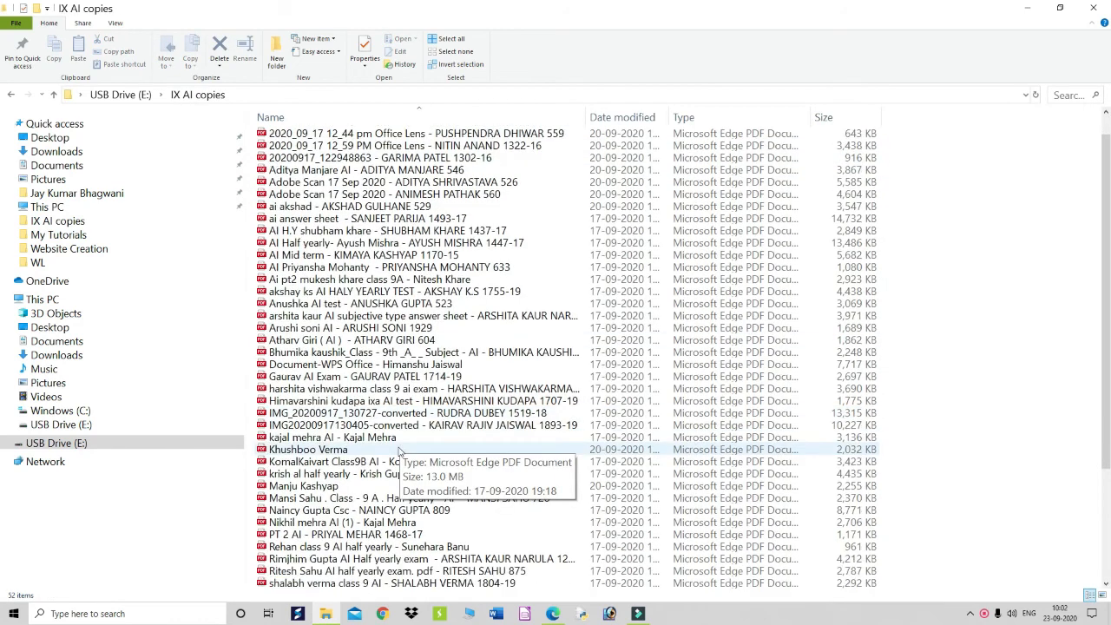
scroll(398, 449, down, 4)
scroll(398, 448, up, 5)
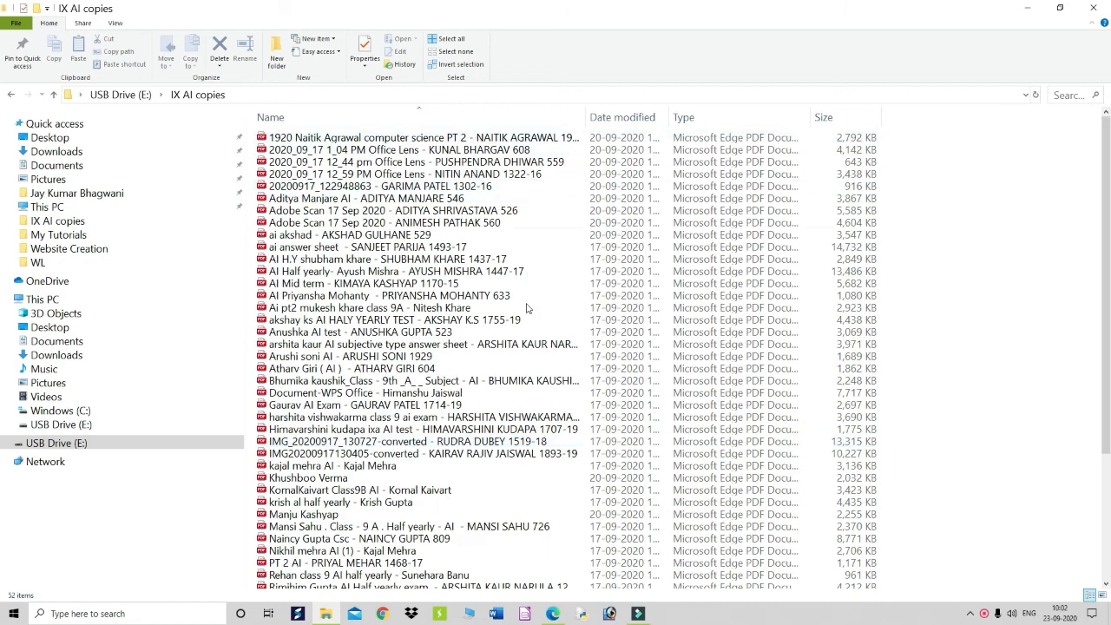
Switch to the student answer sheet in Microsoft Edge and make the red Draw pen slightly thicker
click(552, 613)
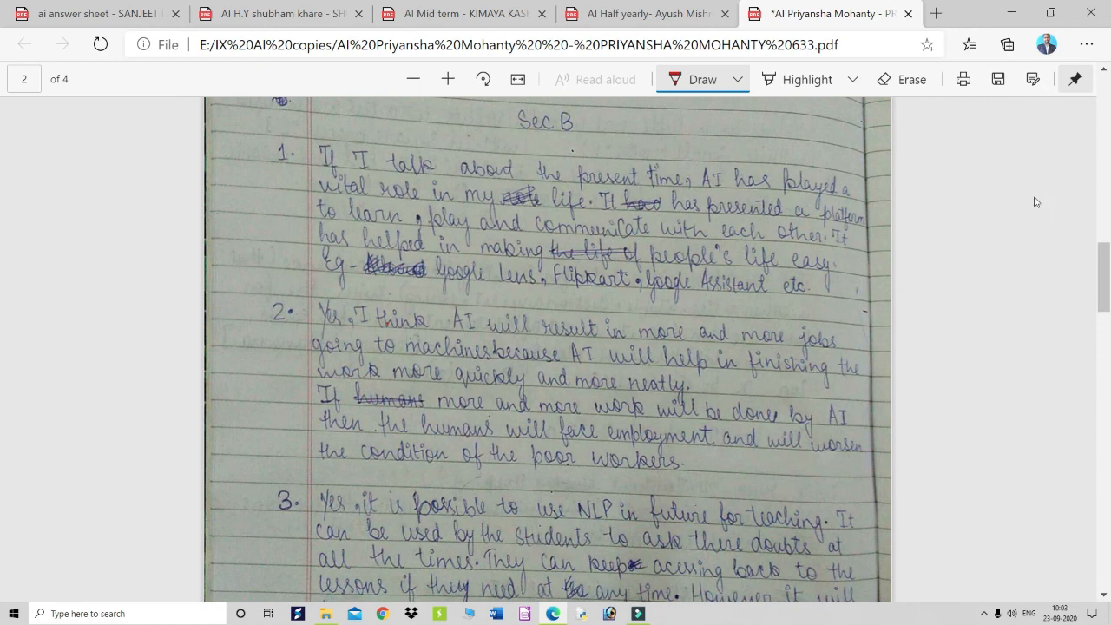
click(737, 82)
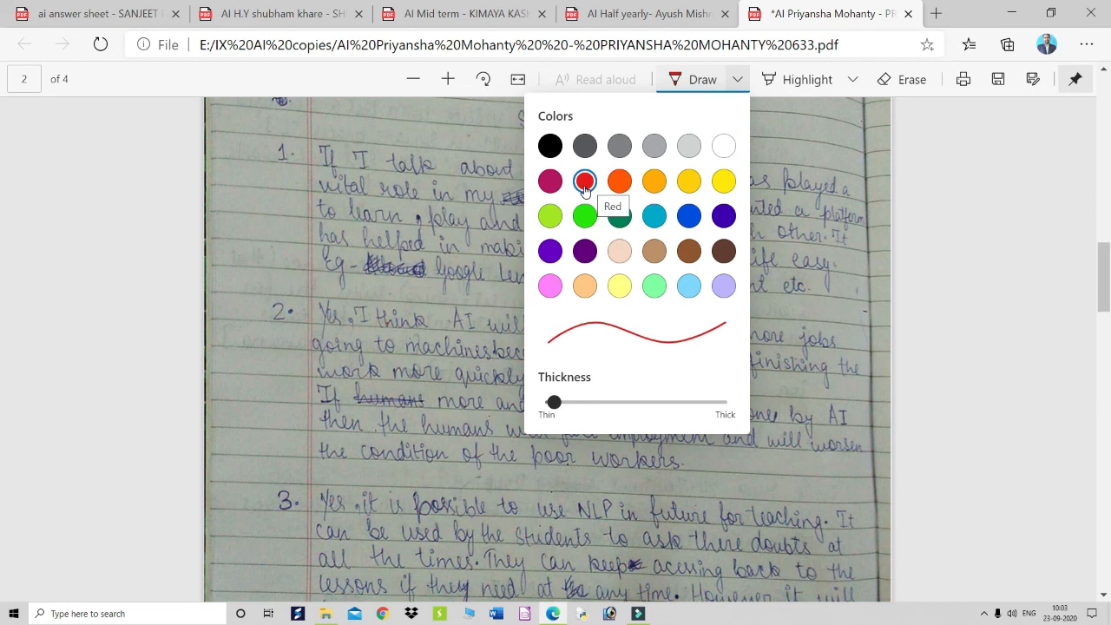
drag(555, 402, 562, 404)
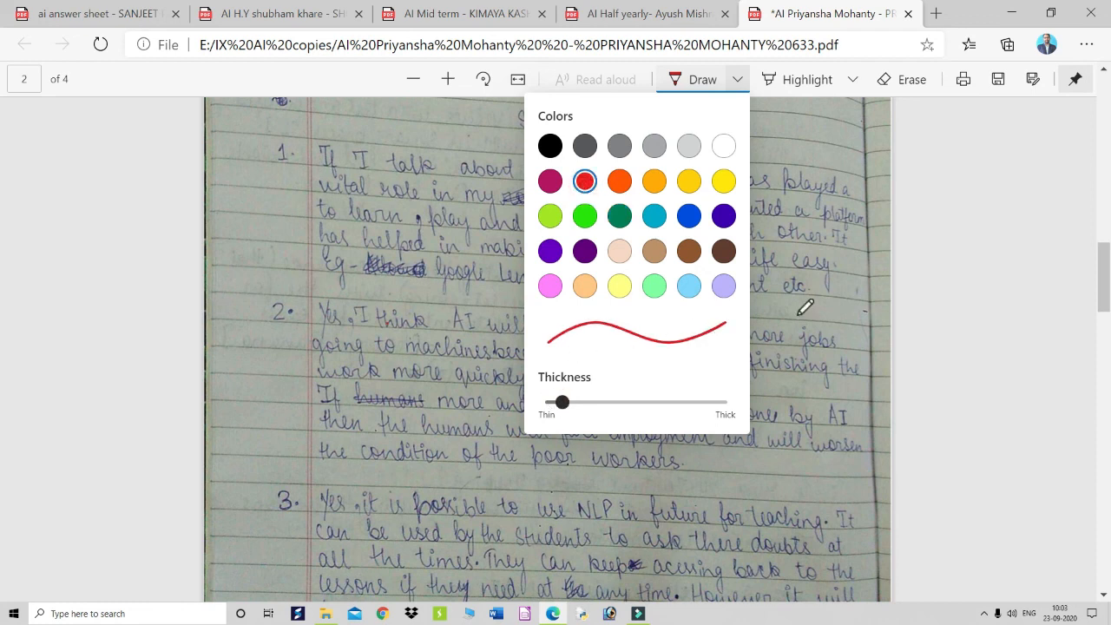
click(930, 257)
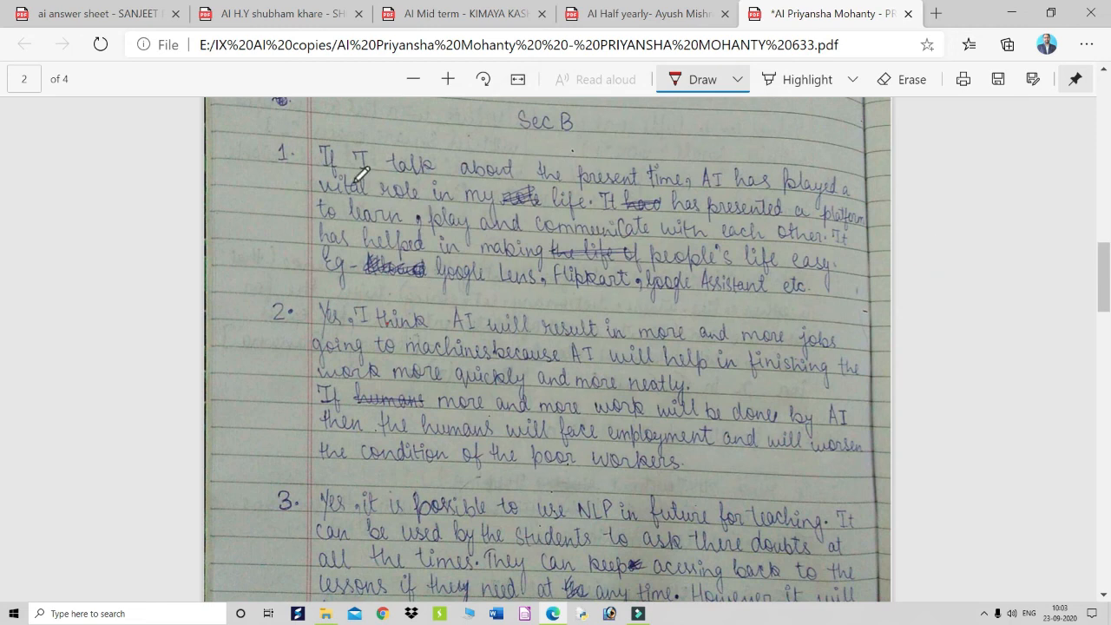
Underline "present time" and "communicate with" in Sec B answer 1 in red and draw a large tick across its end
drag(580, 186, 691, 196)
drag(593, 243, 694, 237)
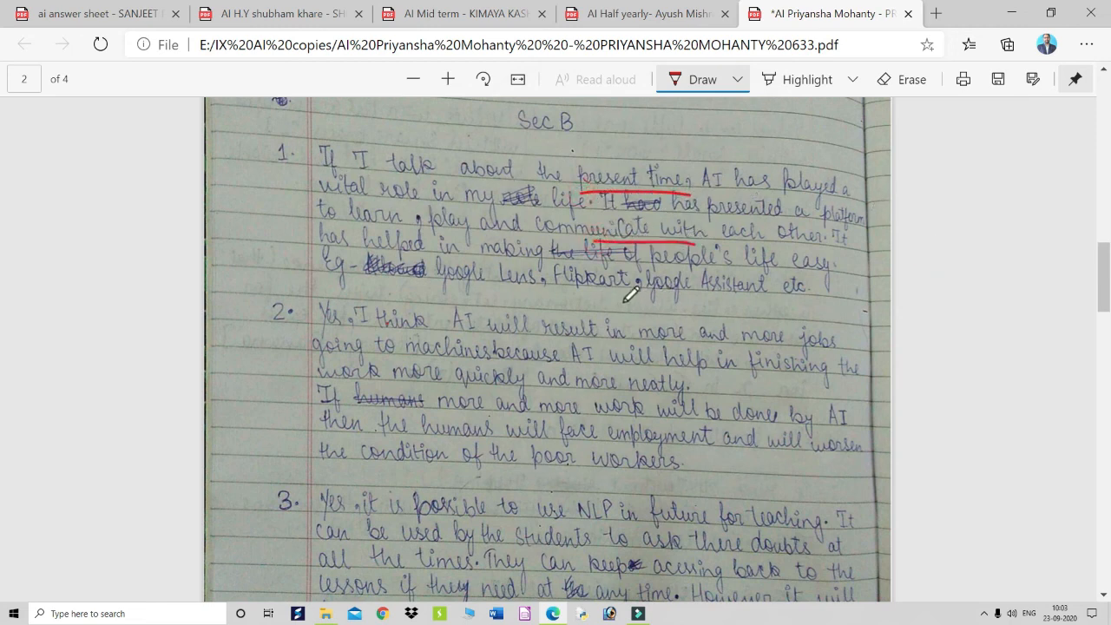
drag(624, 299, 779, 245)
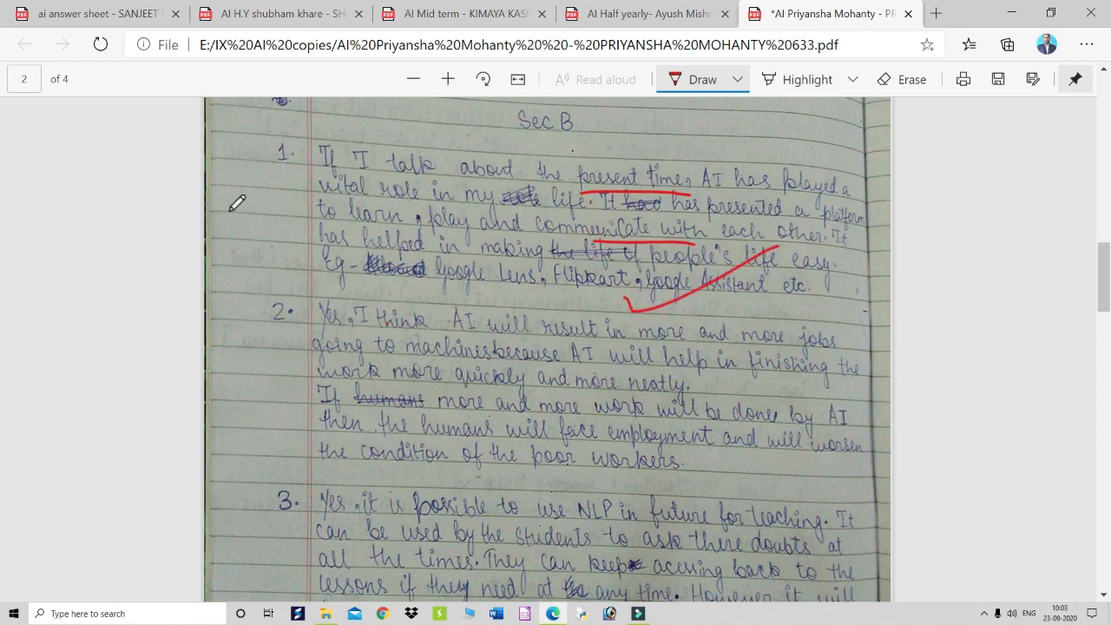
Write the mark 3.5 with a double underline in the margin beside Sec B answer 1
drag(226, 206, 232, 236)
mouse_move(279, 192)
mouse_down()
mouse_move(265, 229)
mouse_move(292, 190)
mouse_up()
click(264, 225)
drag(299, 243, 236, 248)
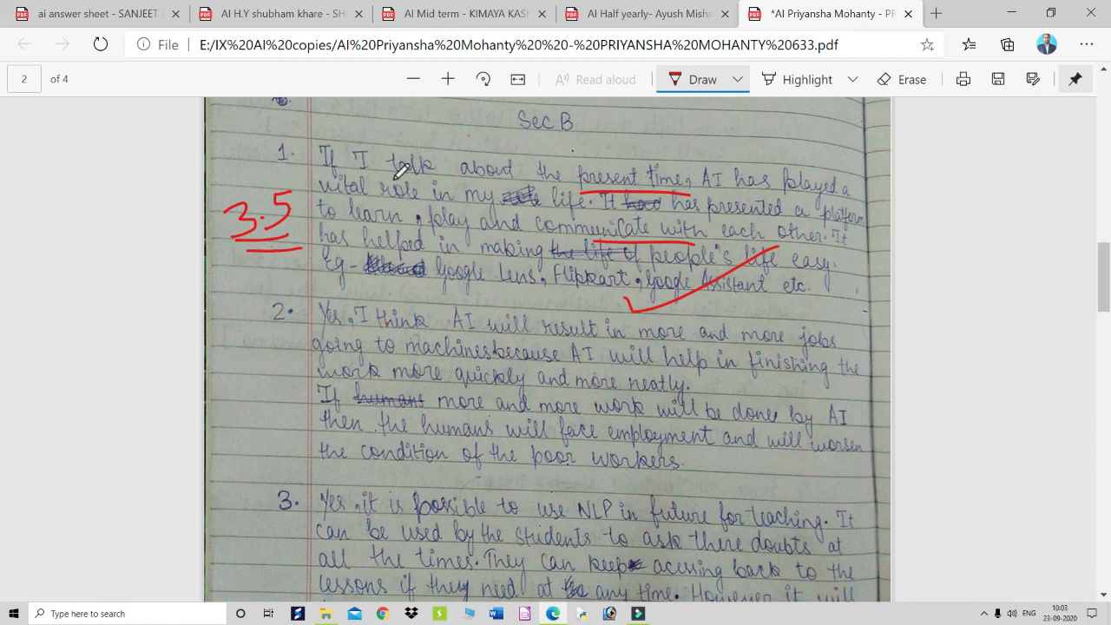
Erase the handwritten 3.5 mark and its underlines from the margin beside answer 1
click(902, 79)
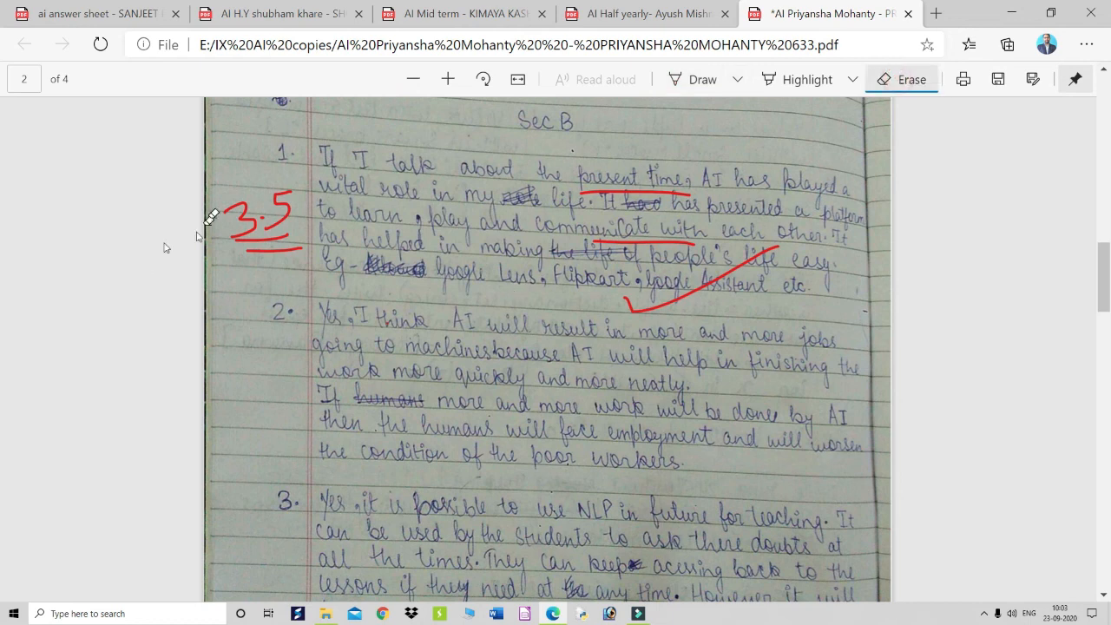
mouse_move(258, 233)
mouse_down()
mouse_move(281, 250)
mouse_move(280, 190)
mouse_move(268, 243)
mouse_up()
drag(278, 178, 263, 233)
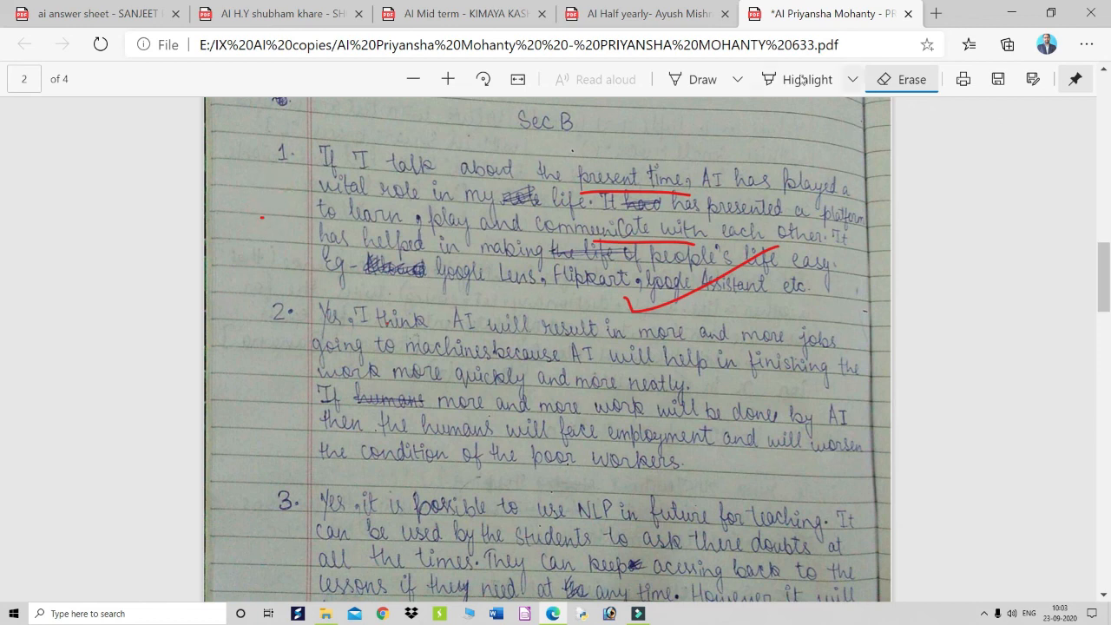
Write a circled 4 with the red pen in the margin beside Sec B answer 1
click(737, 79)
click(585, 181)
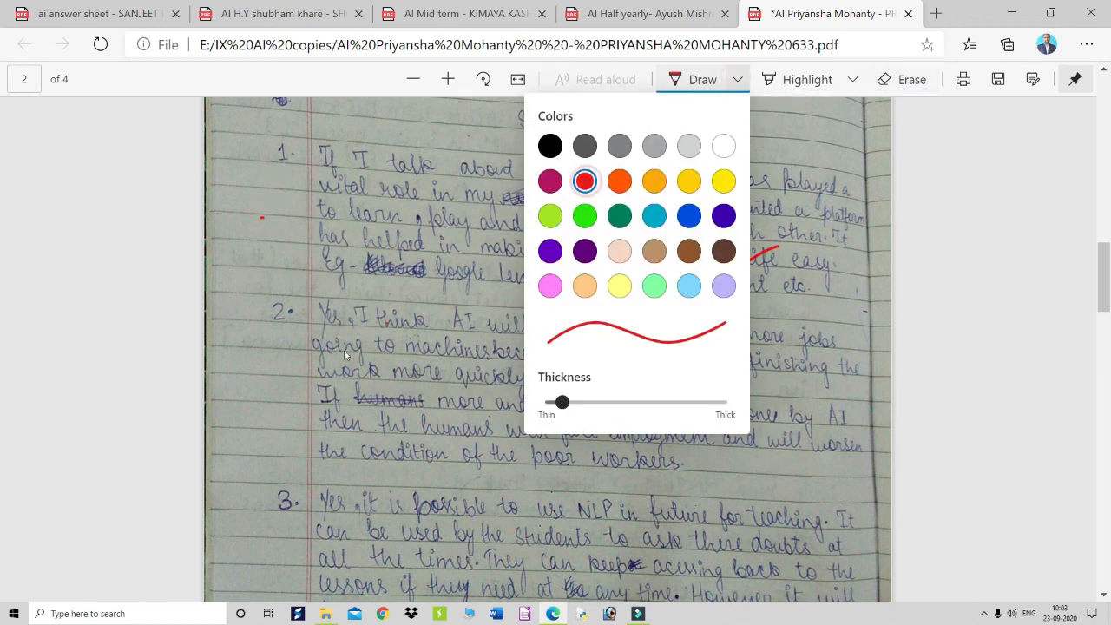
click(259, 184)
mouse_move(252, 196)
mouse_down()
mouse_move(276, 218)
mouse_move(274, 236)
mouse_up()
mouse_move(297, 200)
mouse_down()
mouse_move(290, 237)
mouse_move(290, 198)
mouse_up()
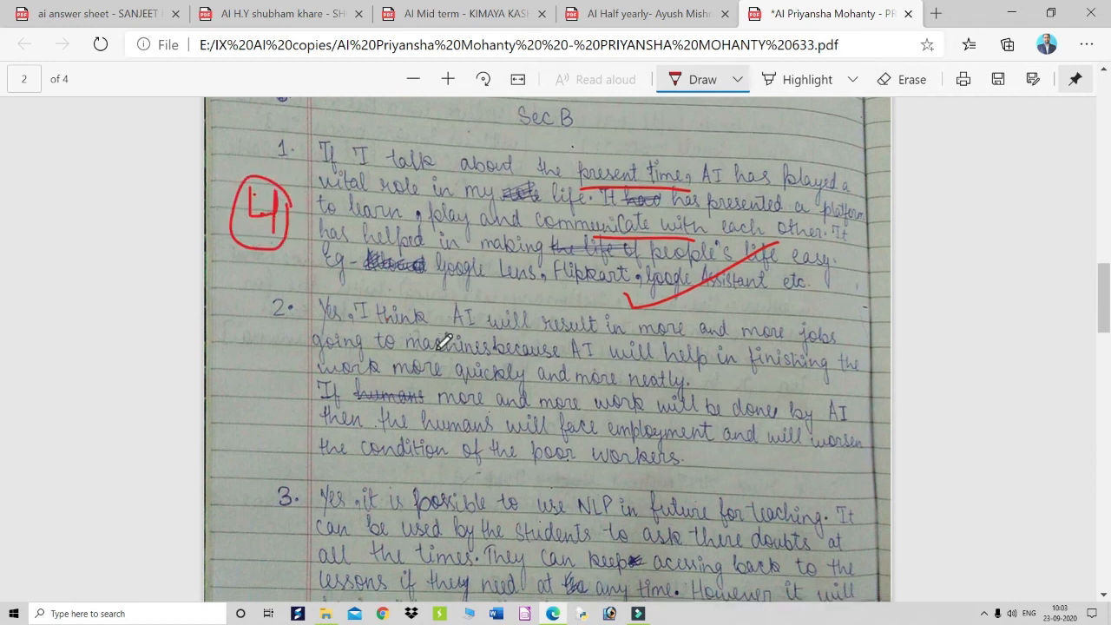
Draw red ticks on Sec B answers 2 and 3 and on the flowchart answer 5 on page 3
scroll(447, 330, down, 2)
drag(450, 263, 533, 242)
drag(498, 414, 623, 385)
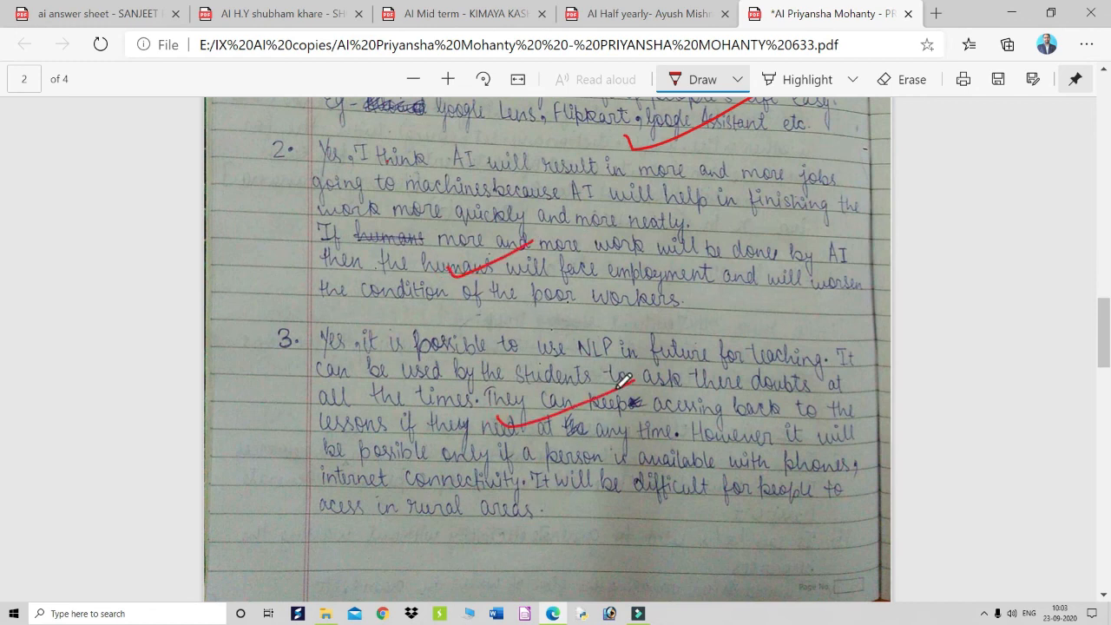
scroll(625, 377, down, 15)
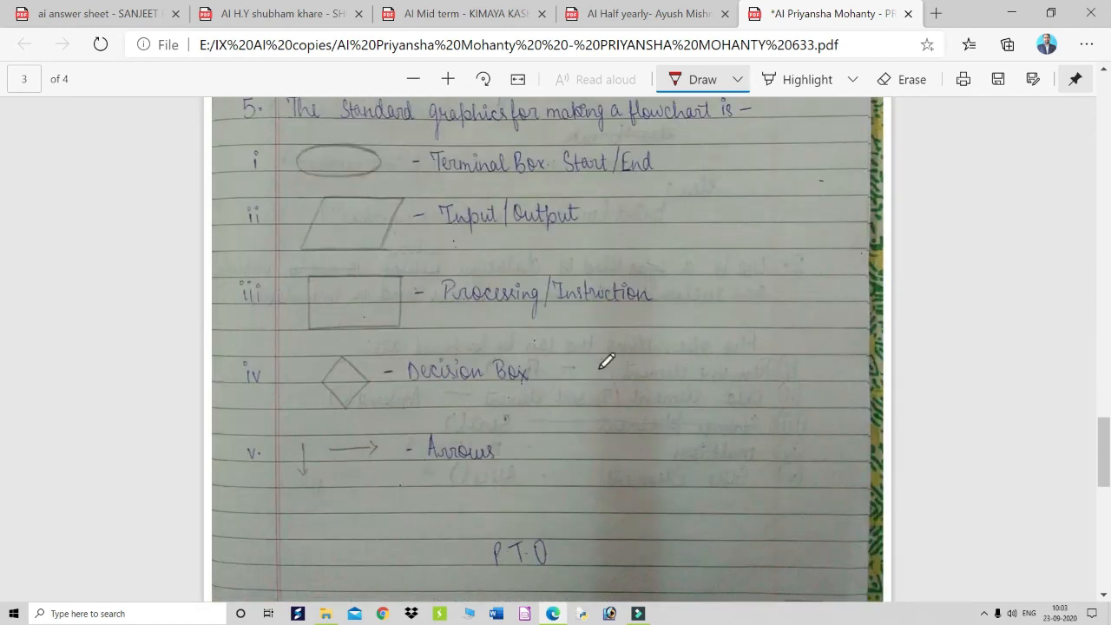
scroll(516, 290, down, 2)
scroll(509, 266, up, 1)
drag(501, 235, 632, 205)
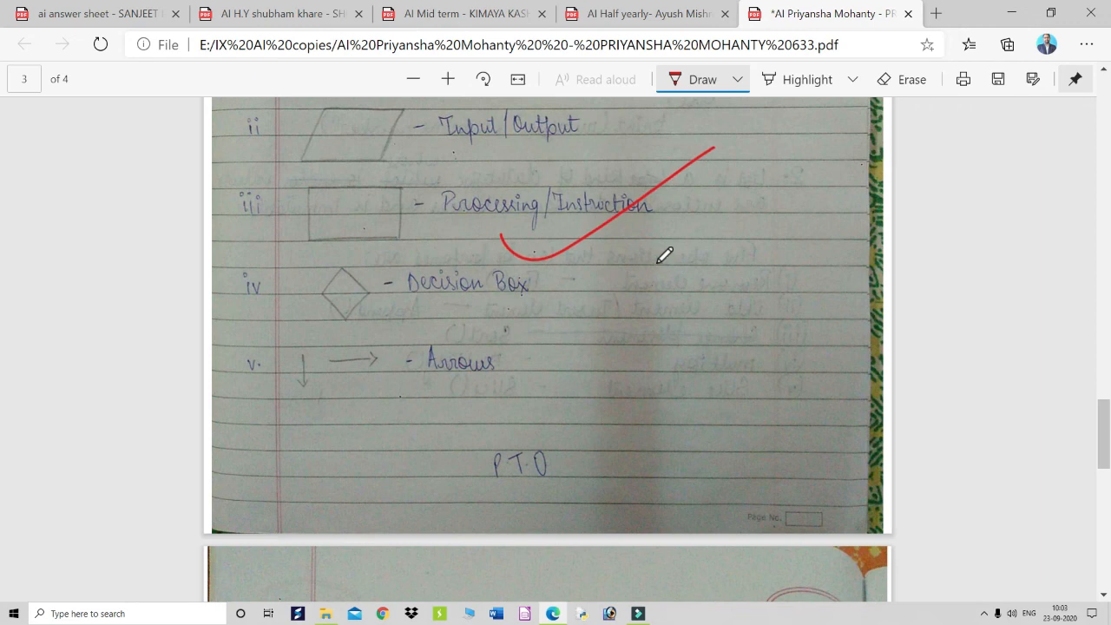
Write the total 25/40 in a circle beside answer 5 on page 3 and sign below it
scroll(665, 251, up, 4)
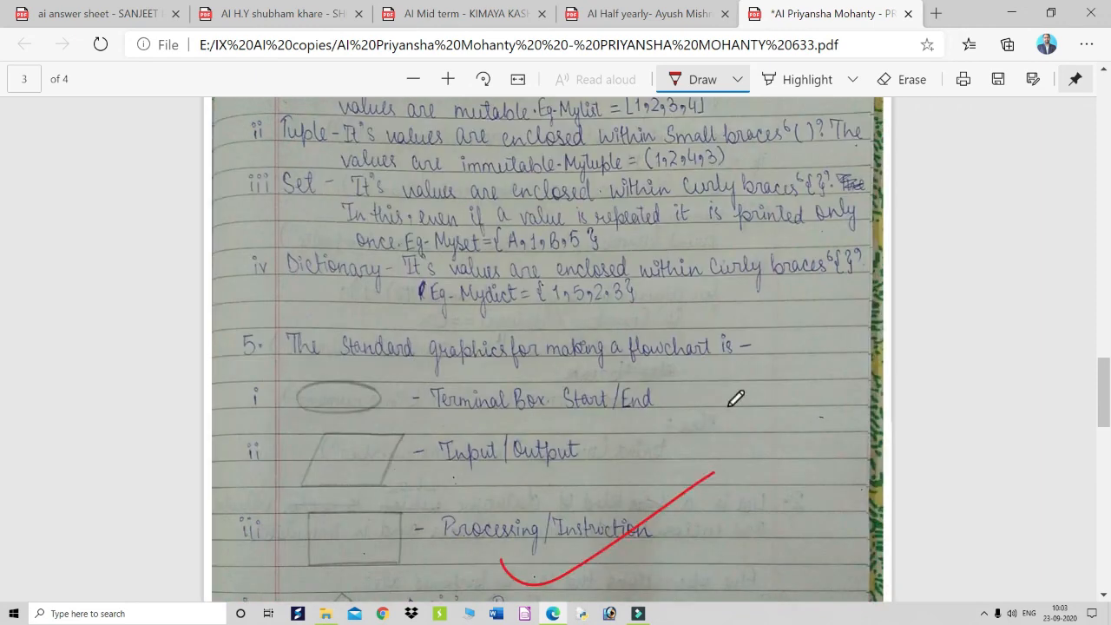
mouse_move(756, 405)
mouse_down()
mouse_move(773, 388)
mouse_move(800, 417)
mouse_move(808, 389)
mouse_move(823, 395)
mouse_move(835, 424)
mouse_move(732, 459)
mouse_move(795, 476)
mouse_move(790, 490)
mouse_move(809, 465)
mouse_up()
click(801, 473)
mouse_move(824, 369)
mouse_down()
mouse_move(728, 416)
mouse_move(845, 478)
mouse_move(821, 375)
mouse_up()
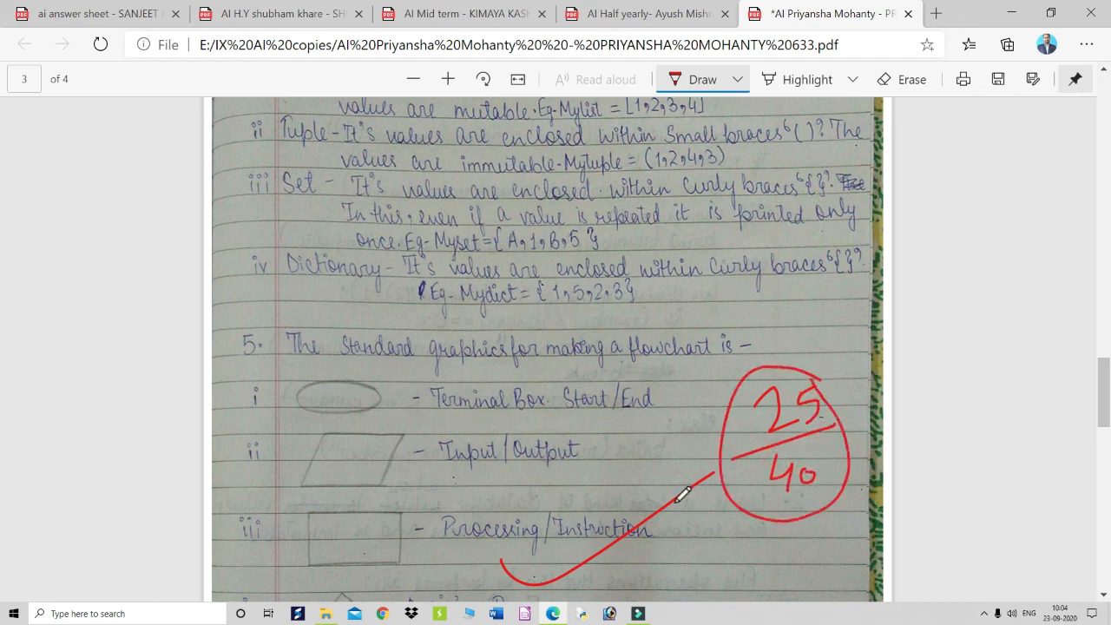
mouse_move(682, 526)
mouse_down()
mouse_move(693, 564)
mouse_move(734, 588)
mouse_move(727, 525)
mouse_move(726, 546)
mouse_up()
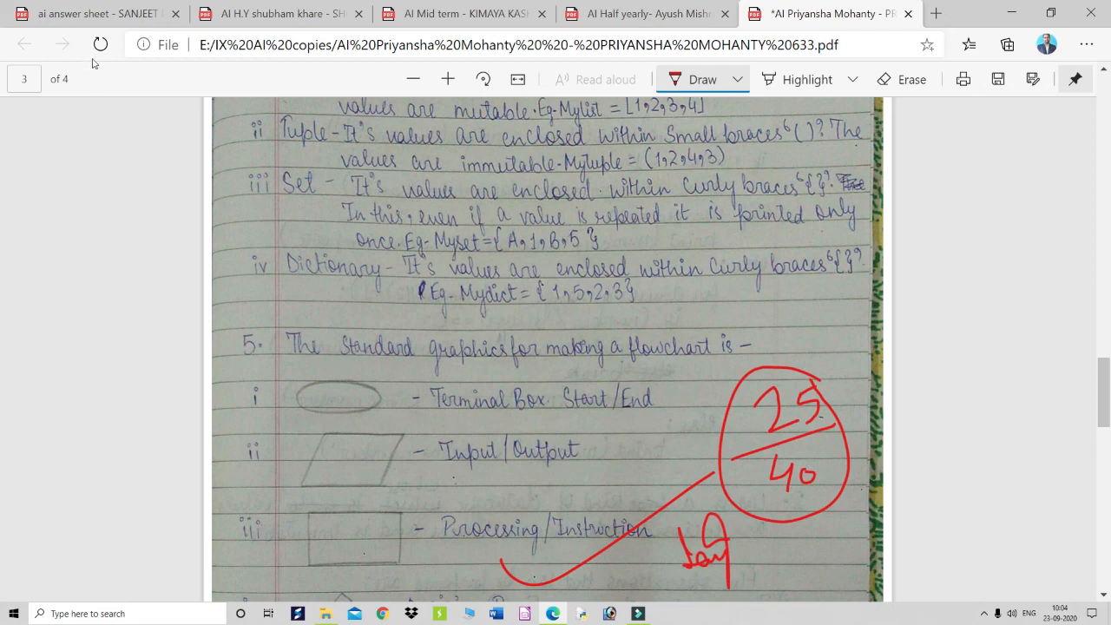
Save the marked PDF and review the red marks back up to the Python features answer on page 2
click(999, 82)
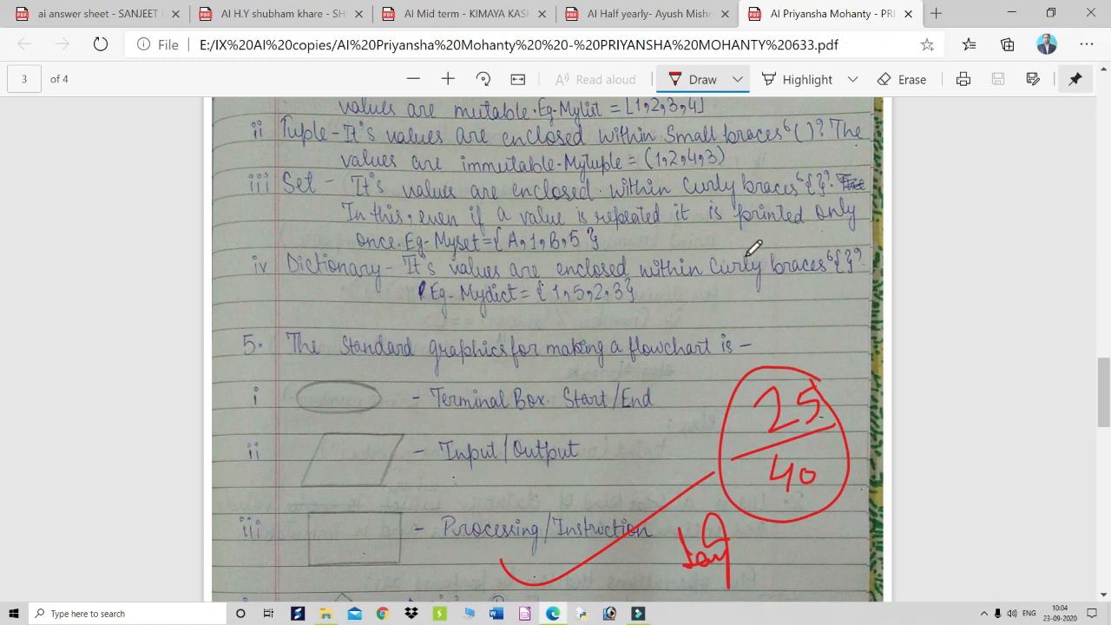
scroll(753, 248, up, 10)
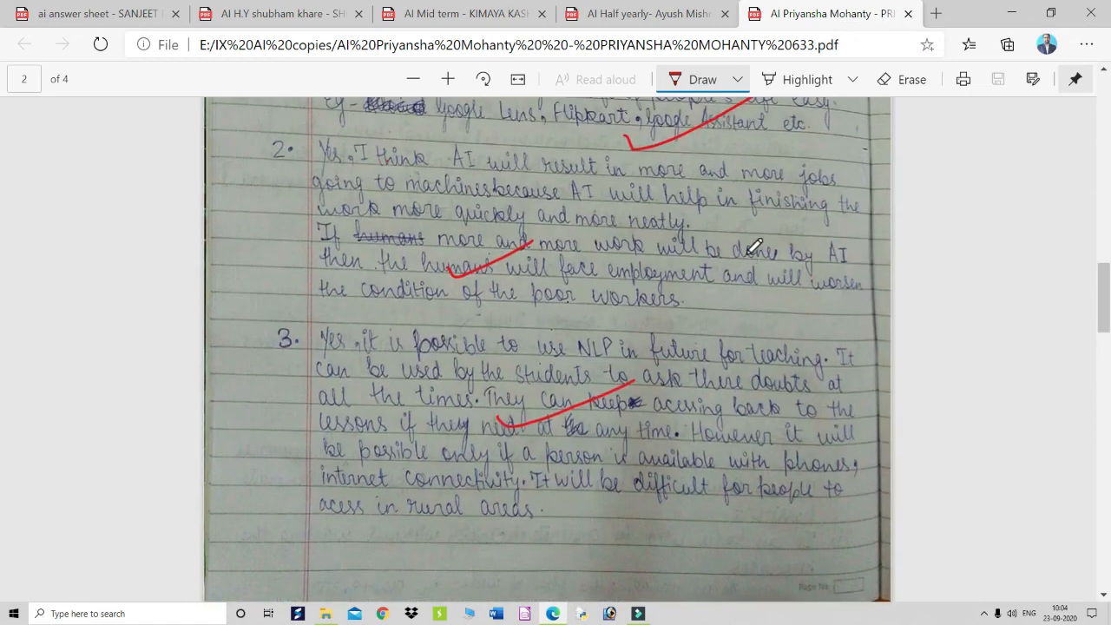
scroll(753, 247, up, 3)
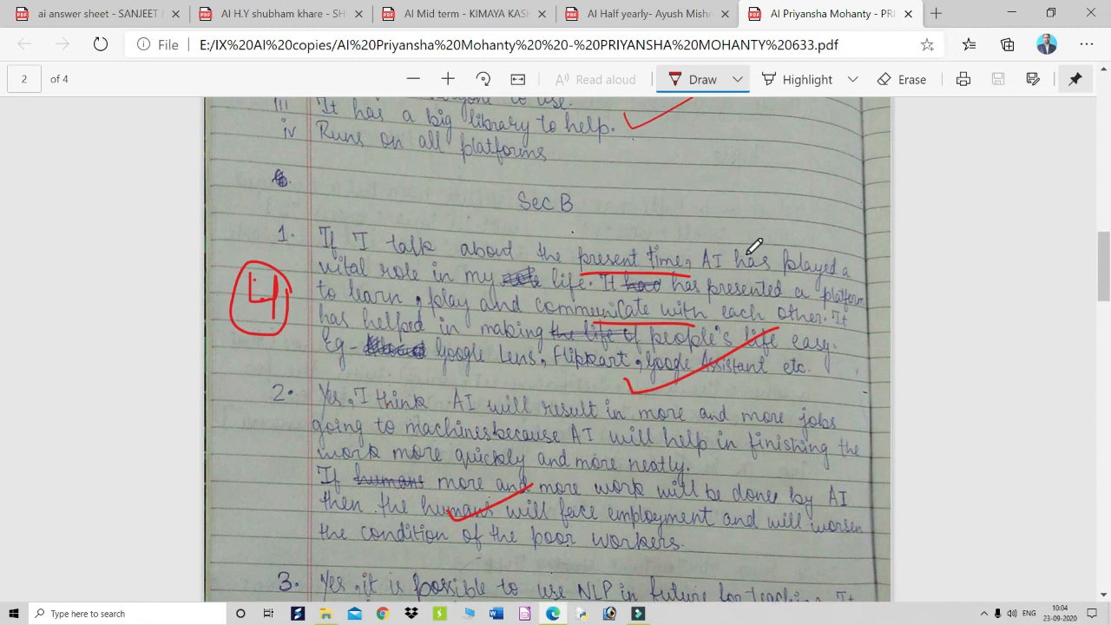
scroll(754, 247, up, 6)
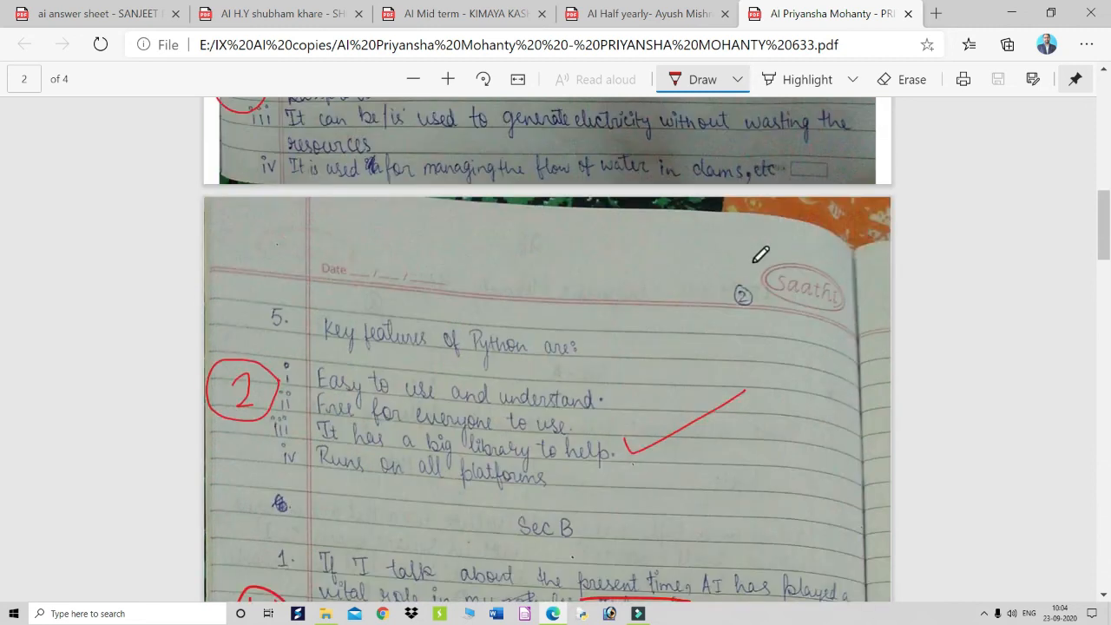